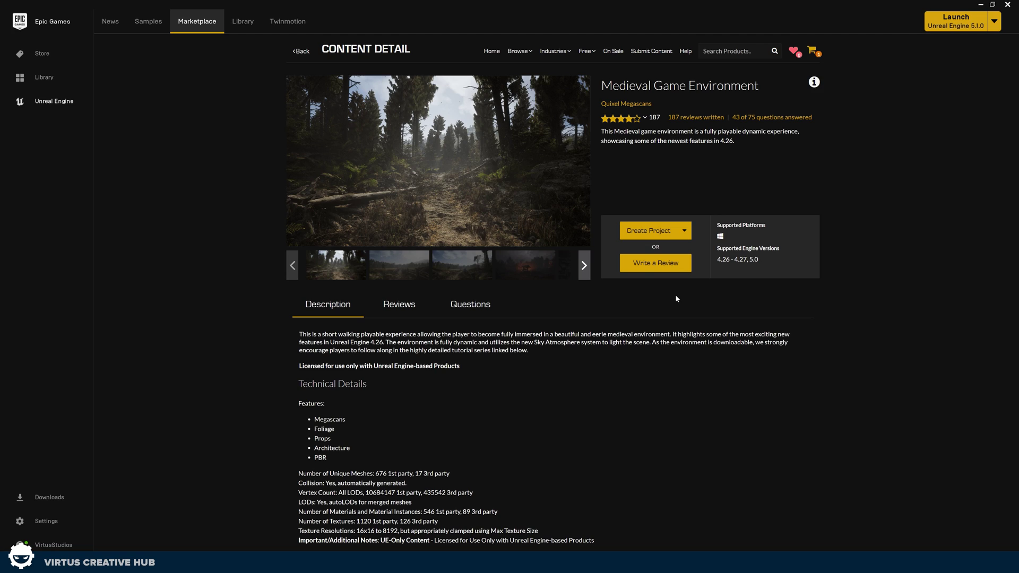
Step: Switch to the MedievalGameEnvironment project in the Unreal Editor and examine the forge fire from up close and from outside
mouse_move(345, 562)
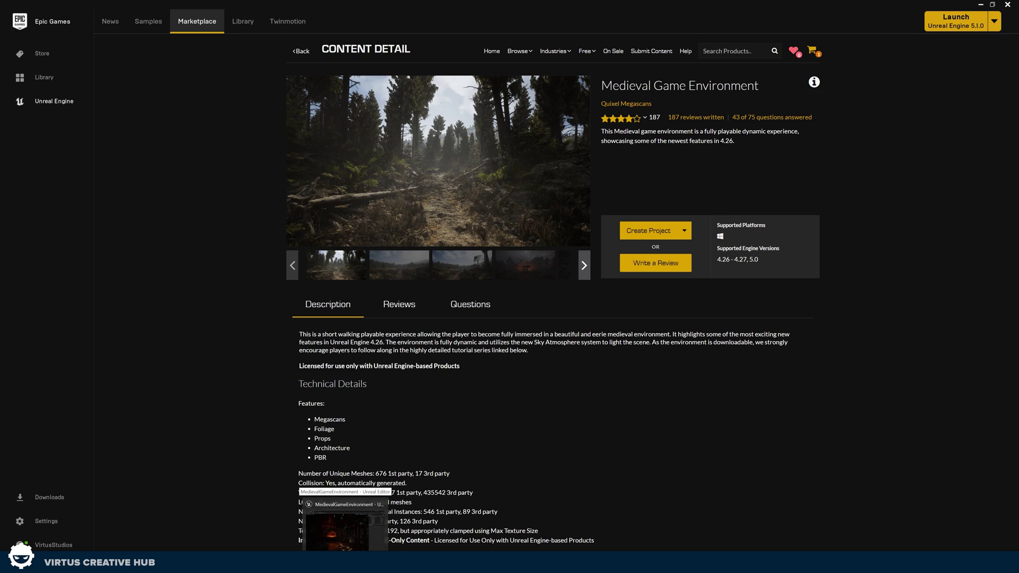
left_click(346, 528)
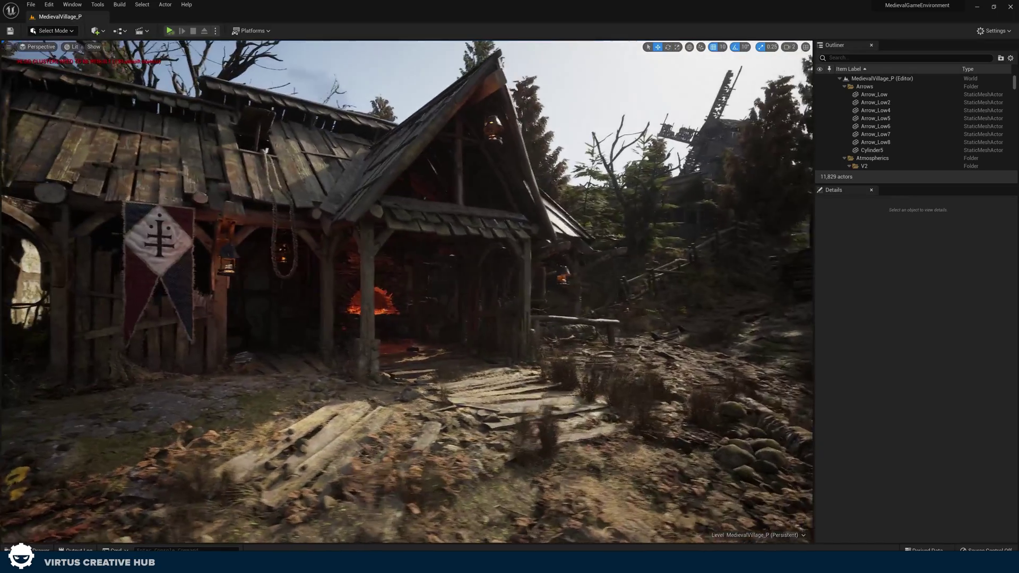
right_click_drag(407, 292, 308, 291)
mouse_move(448, 302)
right_mouse_down()
mouse_move(424, 302)
mouse_move(448, 303)
right_mouse_up()
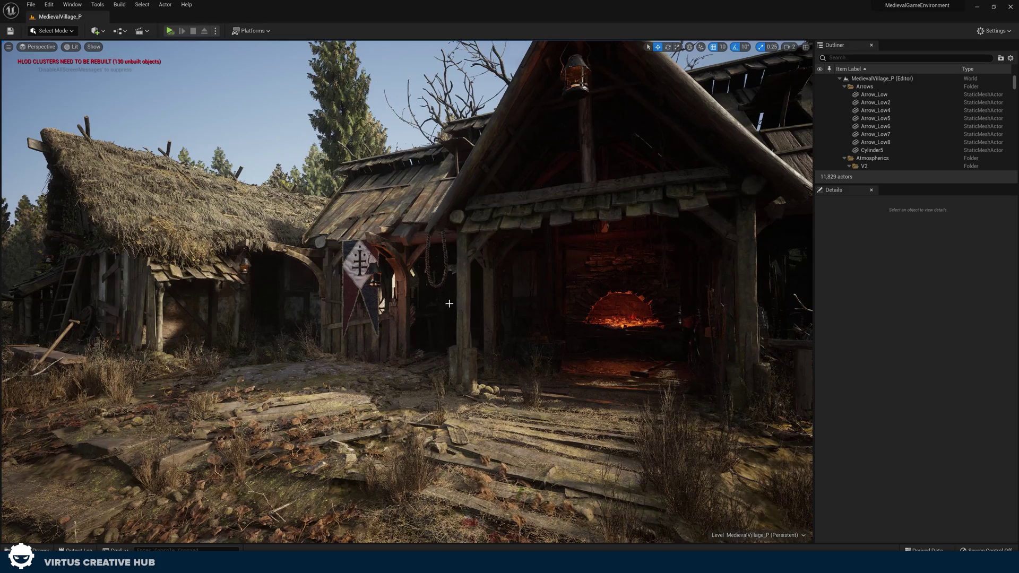
right_click_drag(478, 335, 570, 336)
right_click_drag(467, 298, 457, 297)
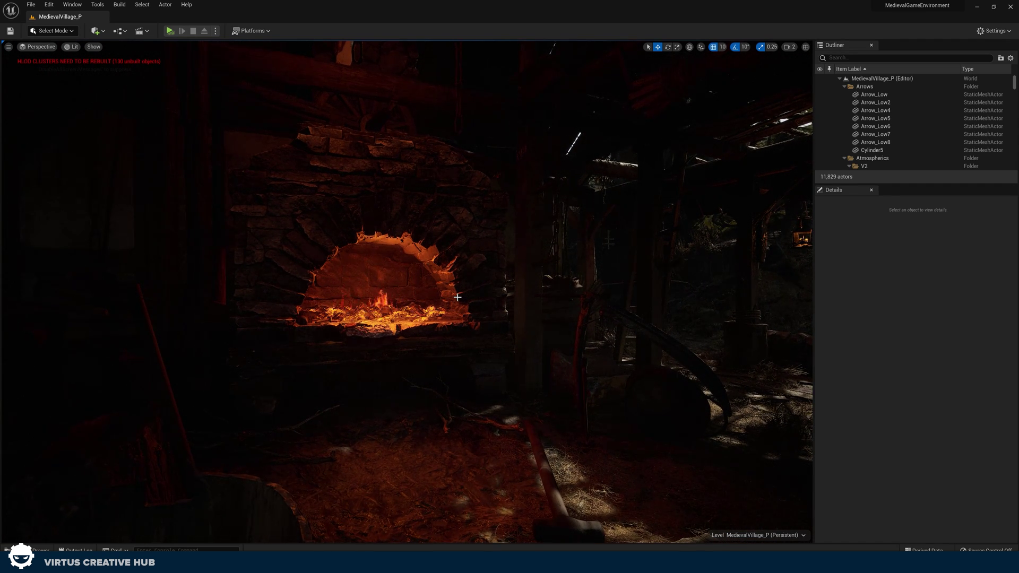
right_click_drag(447, 297, 441, 294)
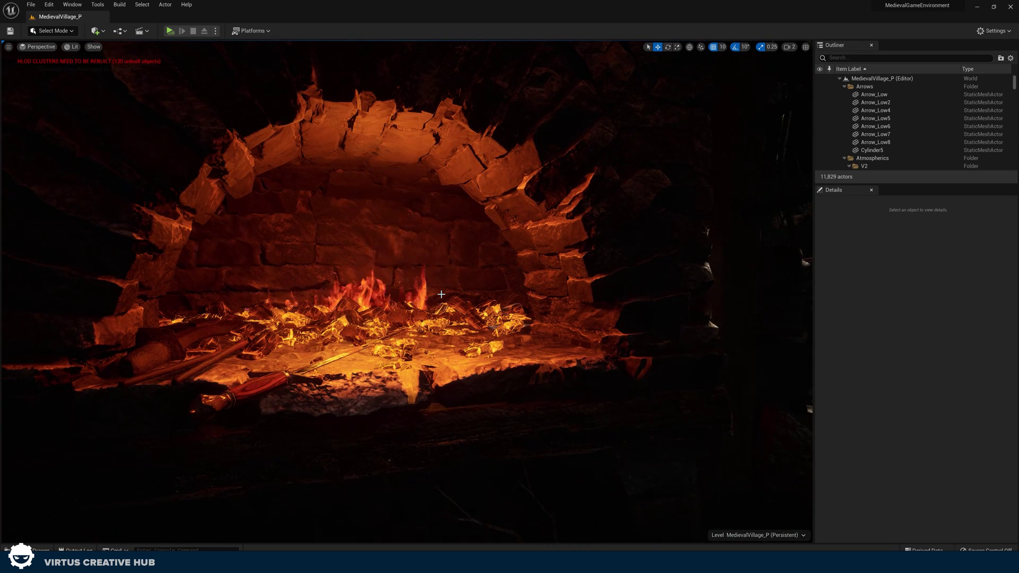
key("s")
right_click_drag(441, 295, 476, 280)
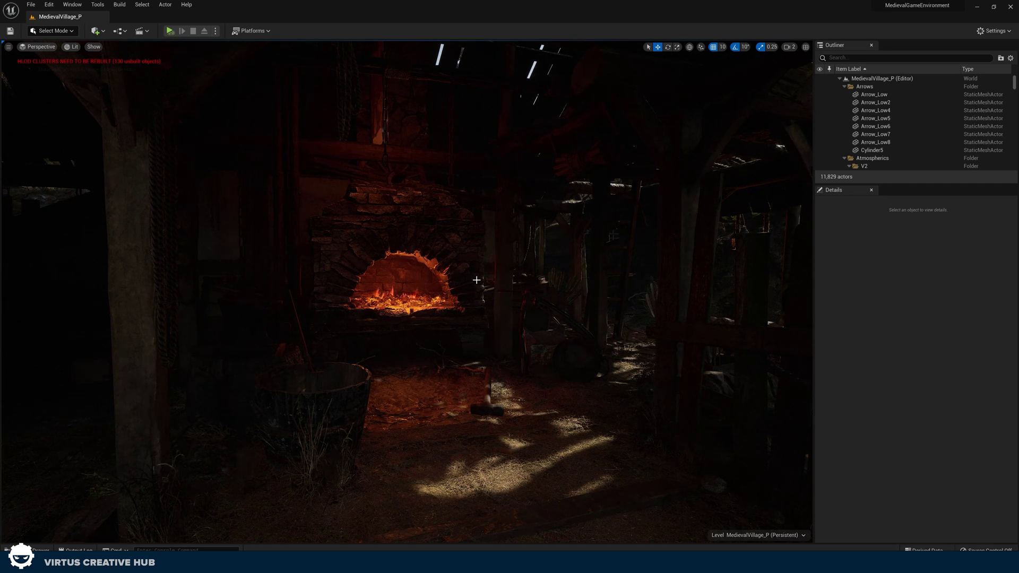
right_click_drag(477, 280, 472, 281)
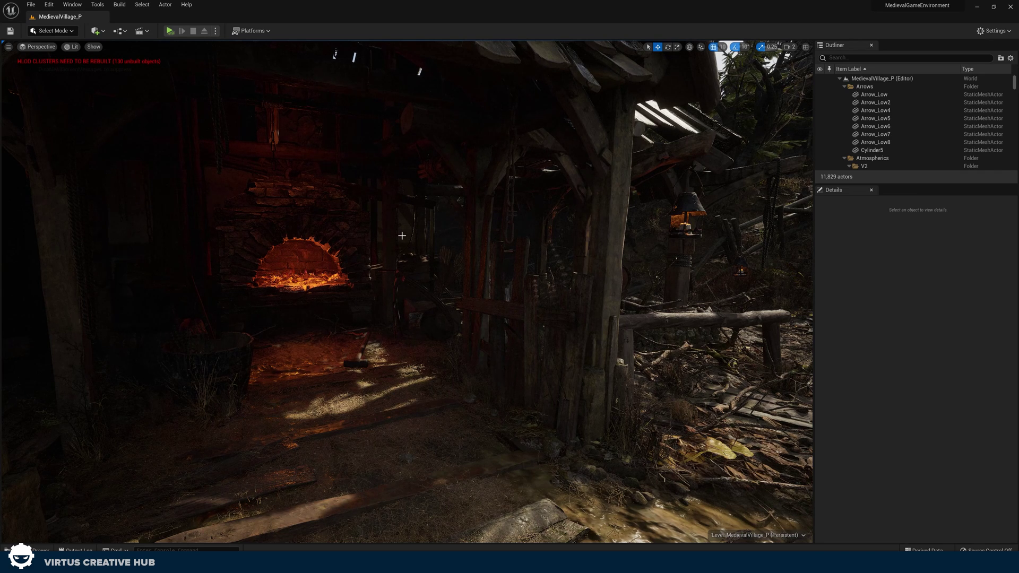
Step: Uncover the desktop behind the editor and move the FireLoopWav file to a clear spot before restoring the editor window
left_click_drag(509, 8, 464, 57)
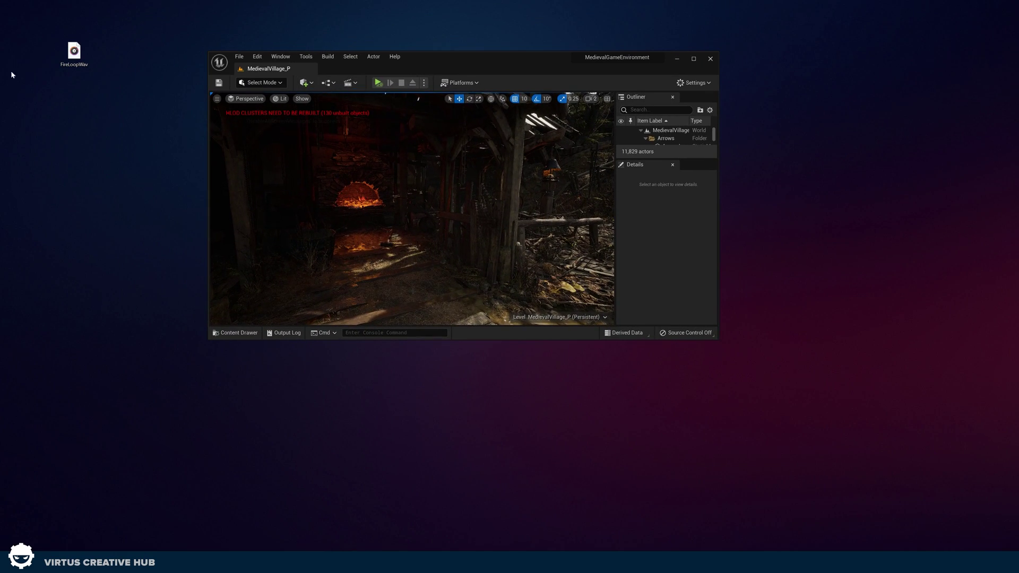
left_click_drag(67, 60, 114, 188)
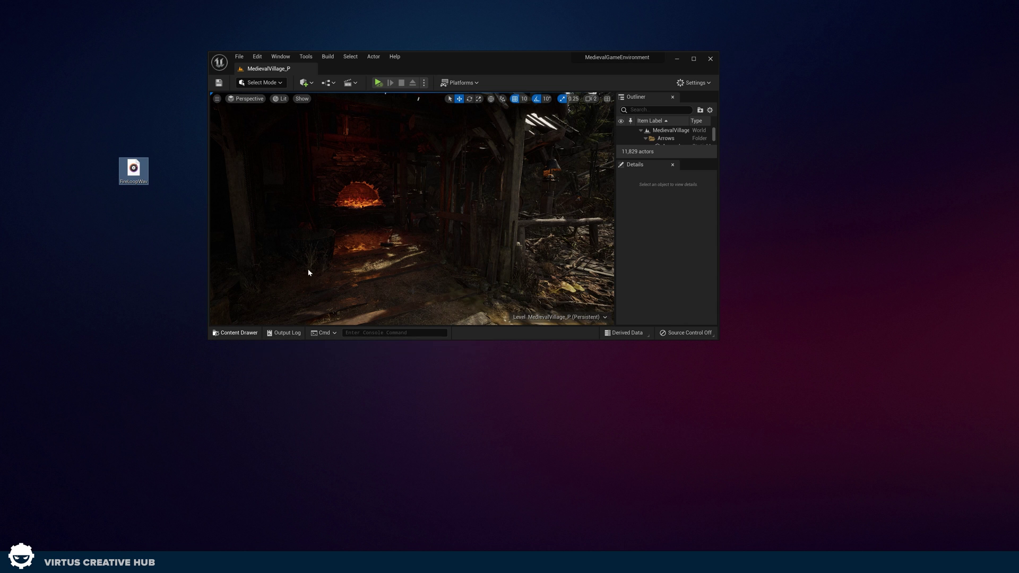
left_click_drag(440, 69, 530, 1)
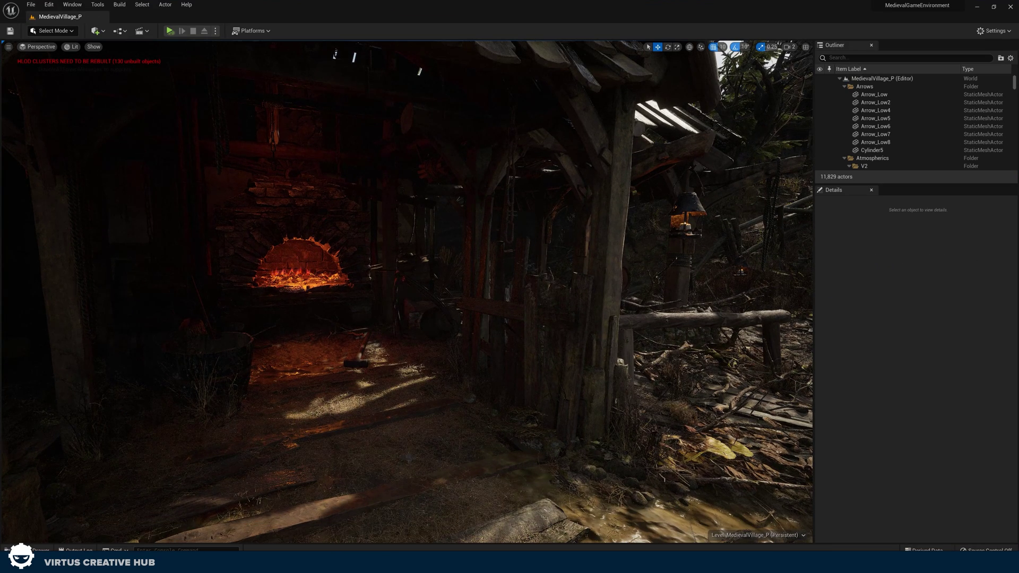
Step: Import the FireLoopWav audio file from the desktop into the project's SFX content folder
left_click(24, 550)
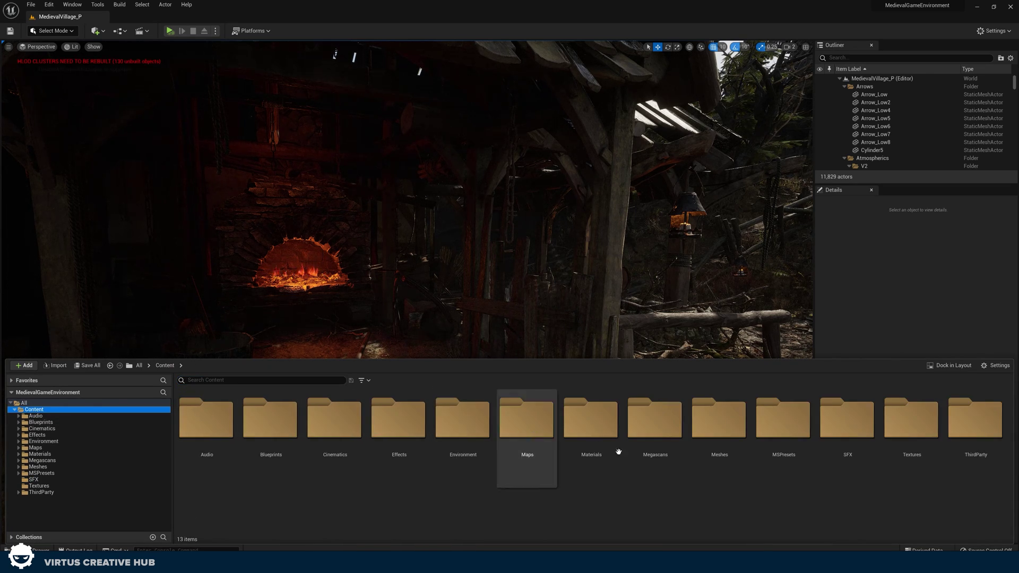
right_click(842, 512)
left_click(37, 550)
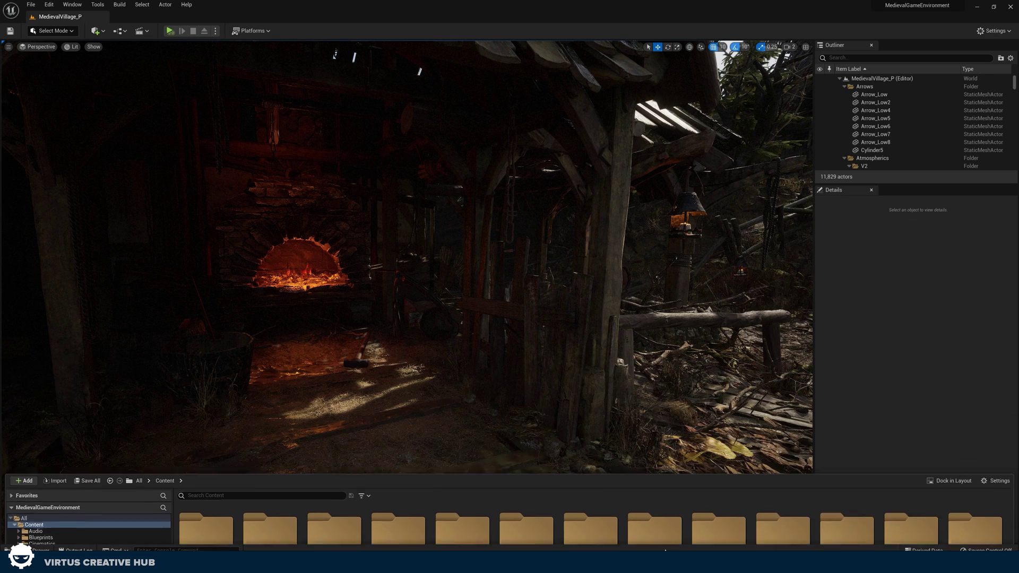
left_click(39, 551)
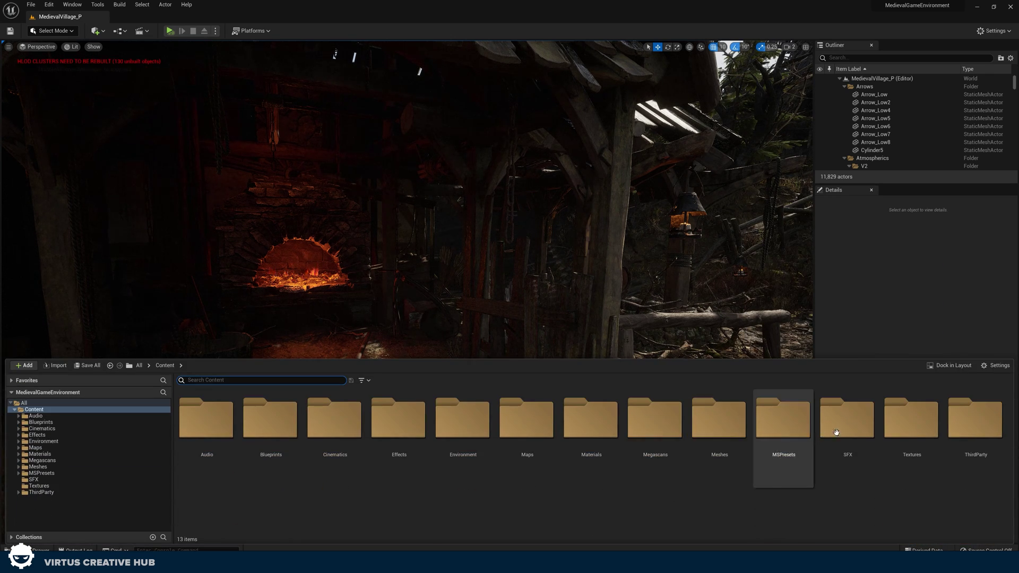
double_click(849, 434)
left_click_drag(475, 5, 550, 45)
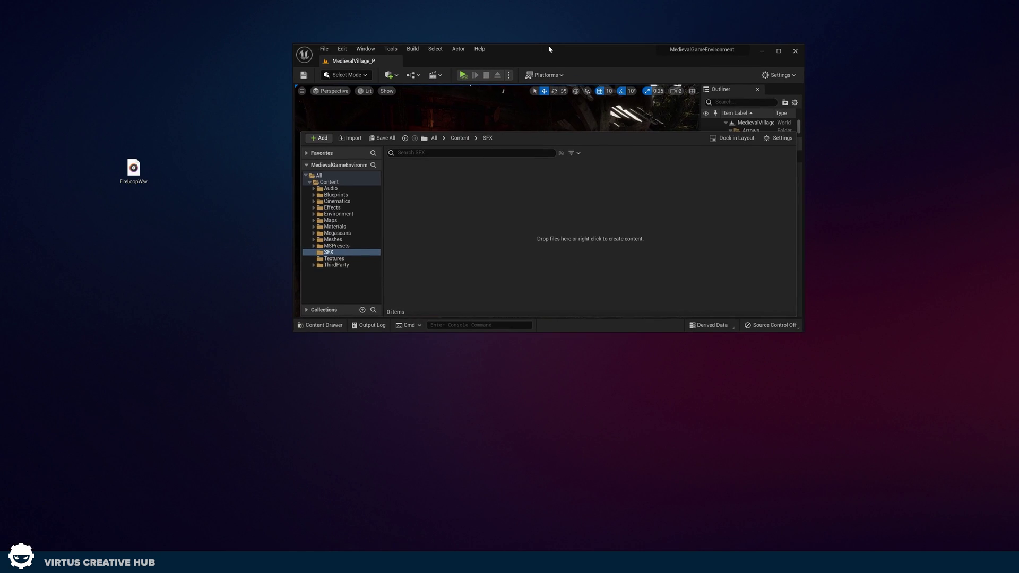
left_click_drag(132, 169, 431, 215)
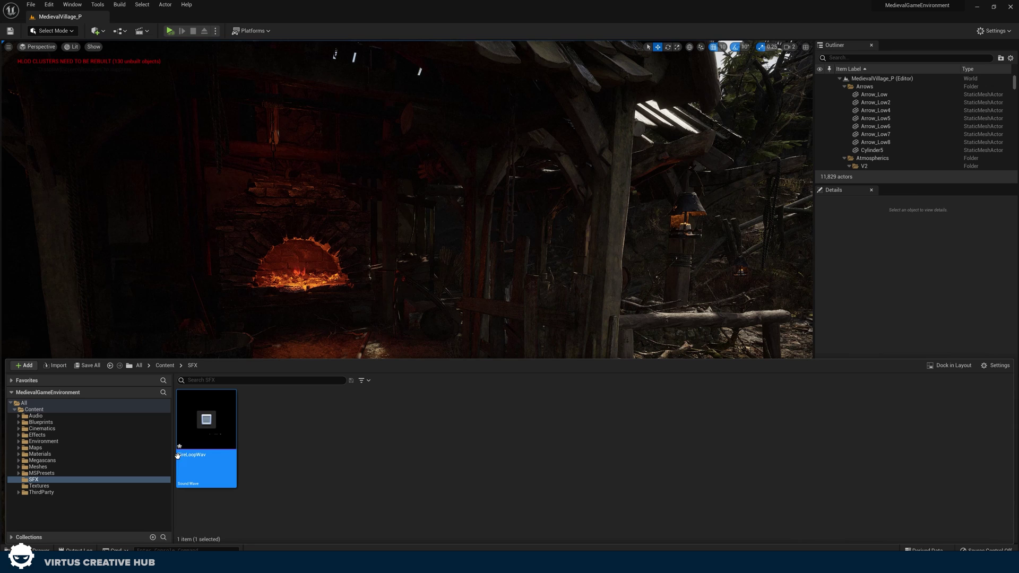
Step: Preview the FireLoopWav sound and place it in front of the forge at location 1210, -2010, 50 with the editor icons shown
left_click(209, 427)
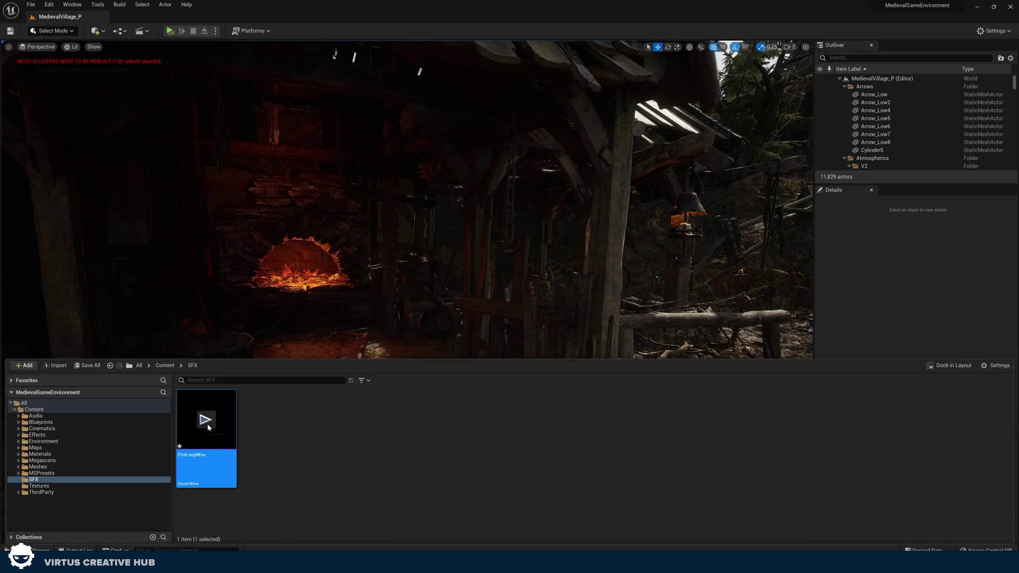
mouse_move(369, 250)
right_mouse_down()
mouse_move(456, 313)
mouse_move(409, 276)
mouse_move(350, 255)
right_mouse_up()
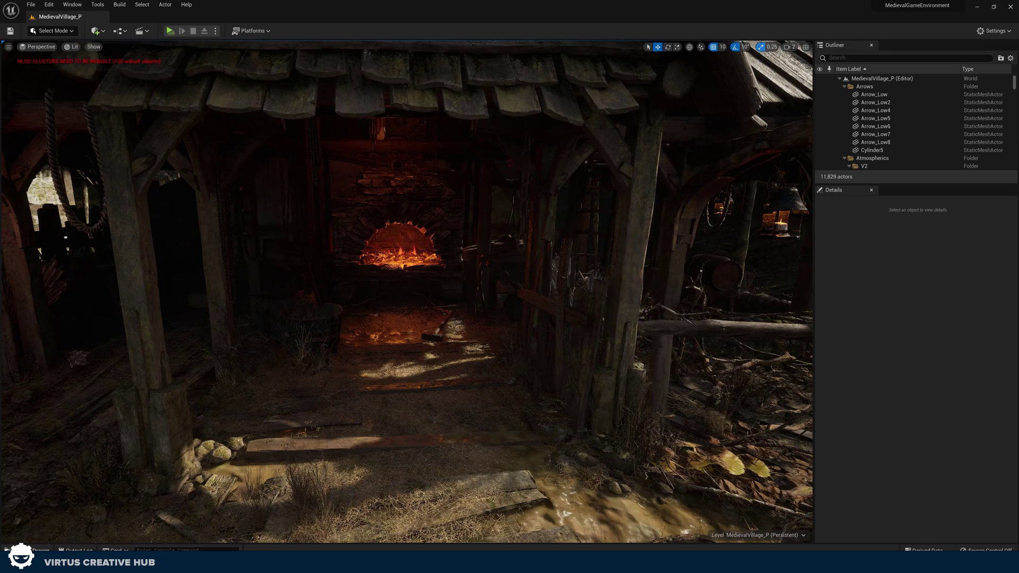
key("ctrl+space")
left_click_drag(206, 426, 387, 420)
key("g")
left_click_drag(402, 346, 402, 336)
right_click_drag(393, 330, 326, 257)
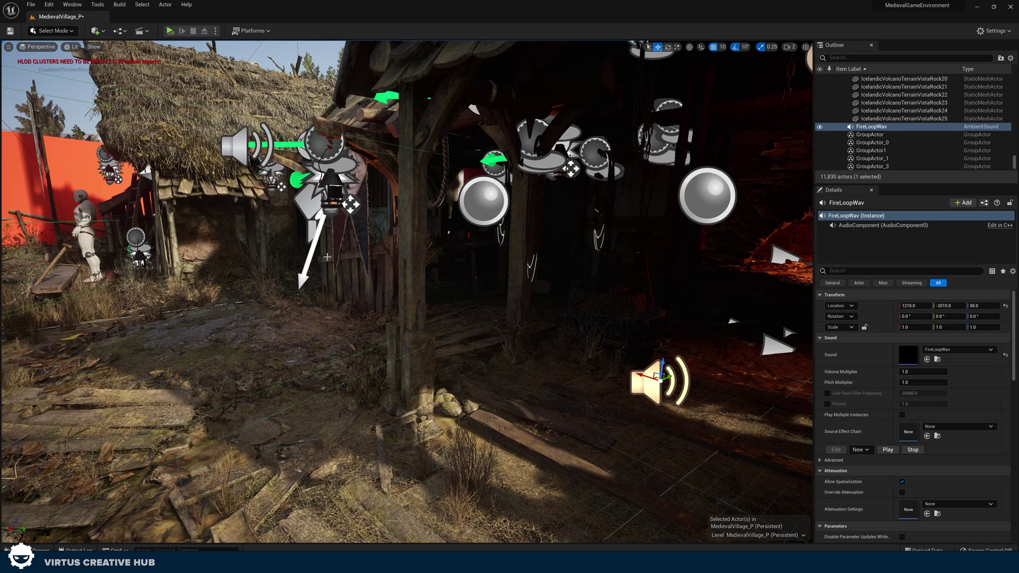
right_click_drag(250, 338, 403, 366)
right_click_drag(404, 367, 393, 364)
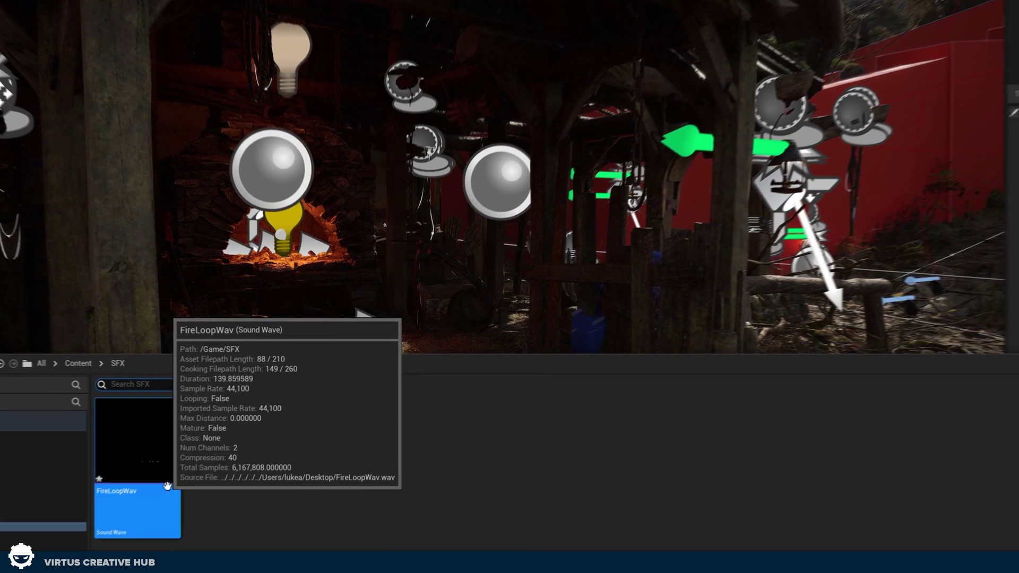
Step: Create a sound cue from the FireLoopWav sound wave, keep its default name, and open it for editing
right_click(225, 452)
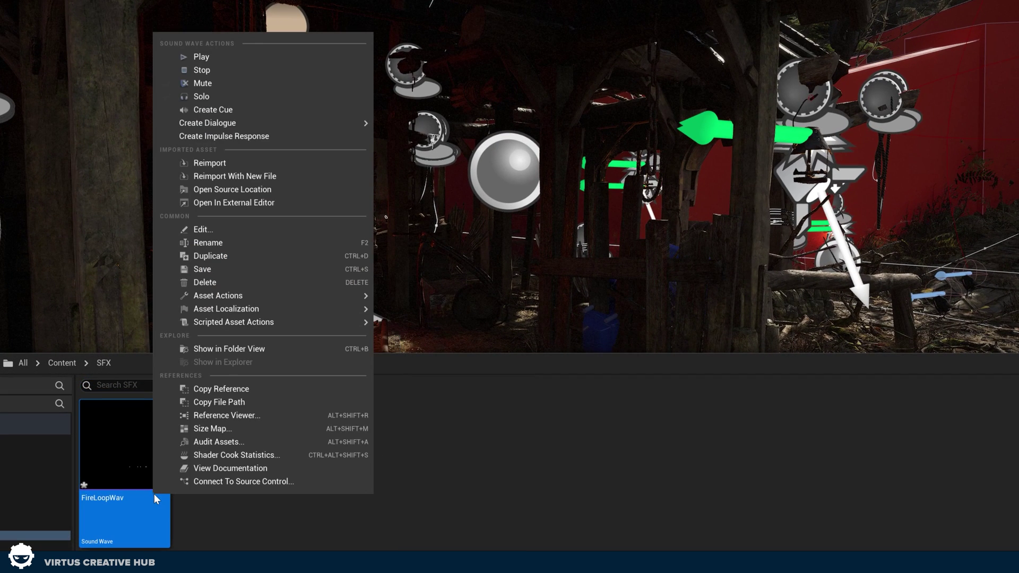
left_click(274, 110)
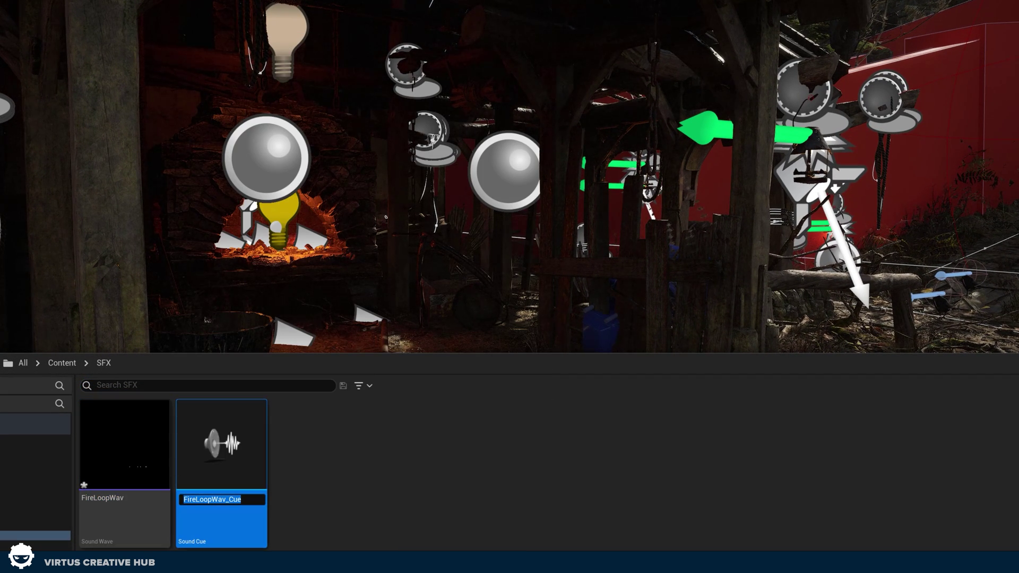
left_click(260, 534)
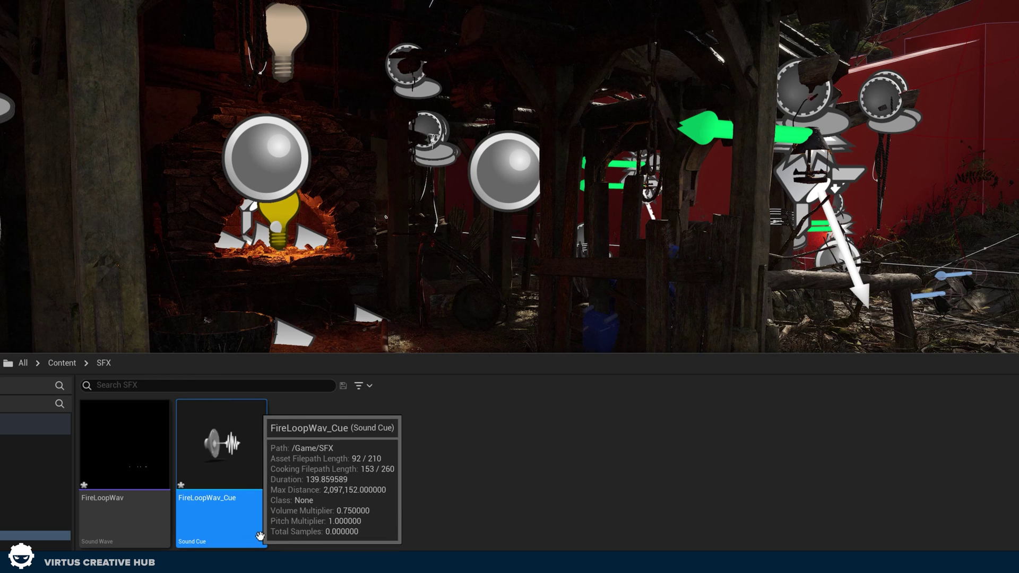
double_click(241, 492)
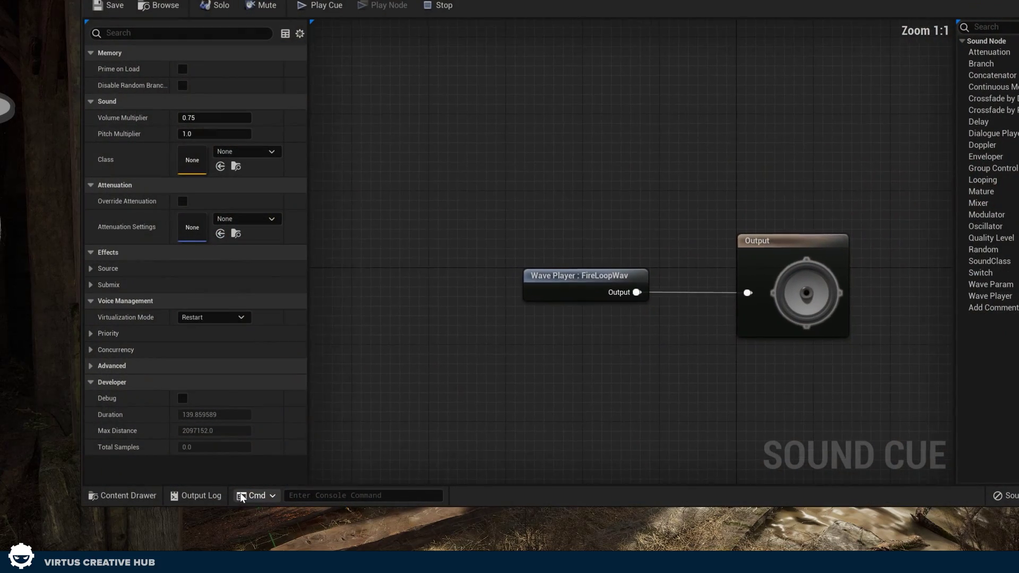
Step: Inspect the sound cue's Output node and the properties of its FireLoopWav Wave Player node
right_click_drag(585, 325, 518, 277)
left_click_drag(513, 191, 716, 318)
left_click(716, 317)
left_click(732, 247)
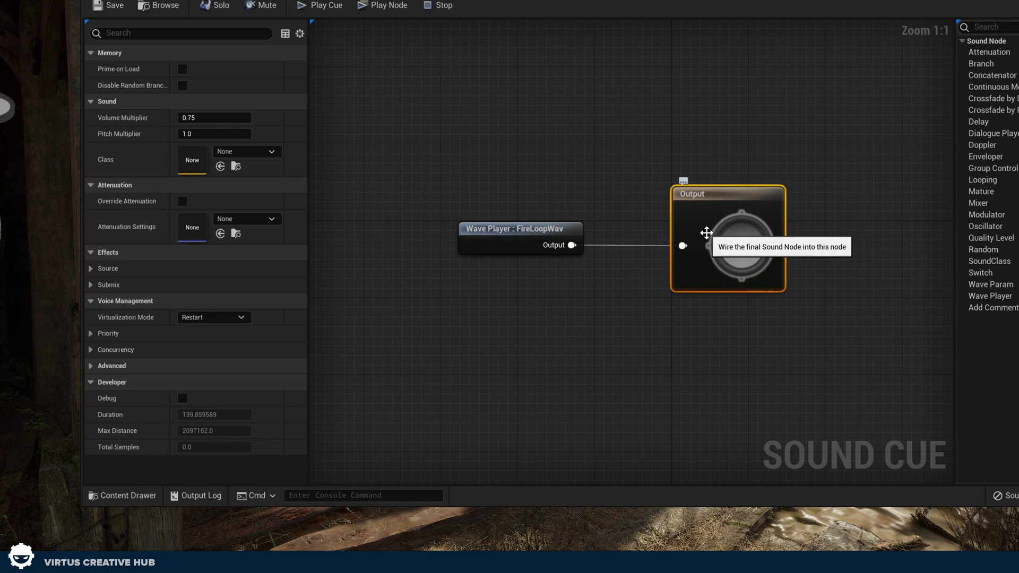
left_click(489, 251)
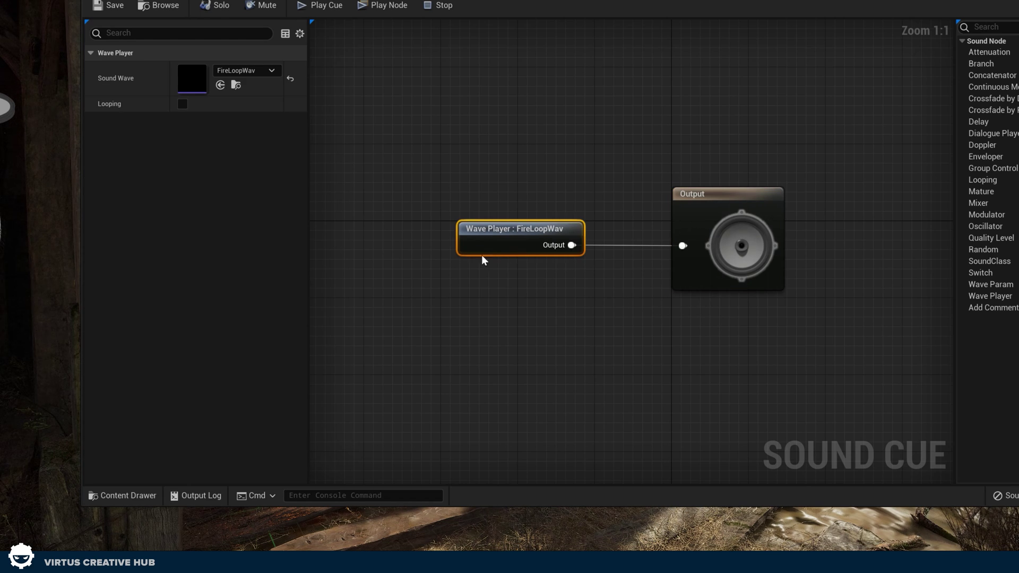
Step: Move the Wave Player node farther away from the Output node to make room between them
left_click_drag(497, 235, 342, 177)
right_click_drag(438, 341, 450, 321)
right_click_drag(381, 233, 529, 239)
left_click_drag(504, 171, 375, 141)
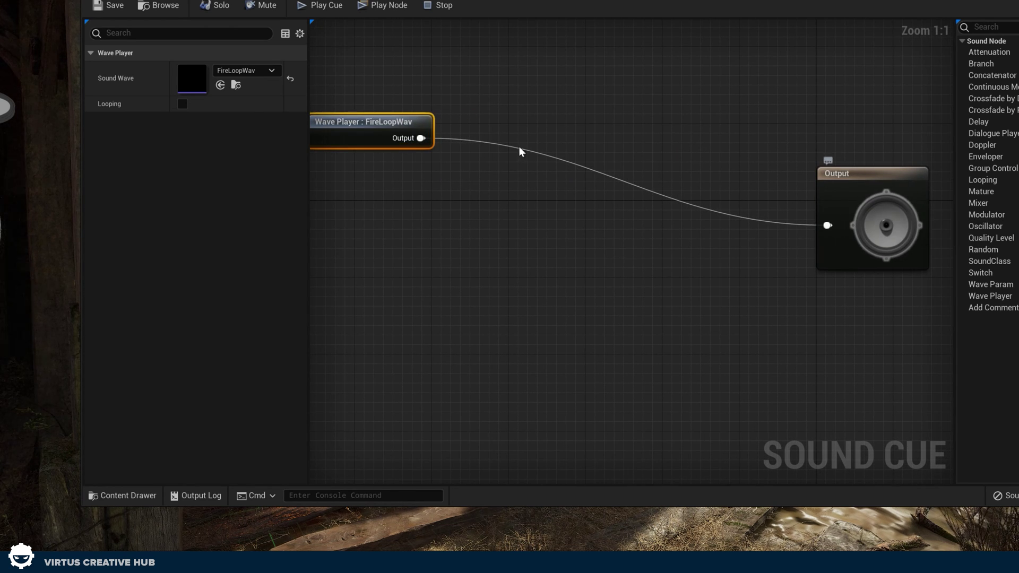
Step: Add a Modulator node fed by the Wave Player's output and view its pitch and volume settings
left_click_drag(420, 137, 489, 177)
type("modul")
key("Return")
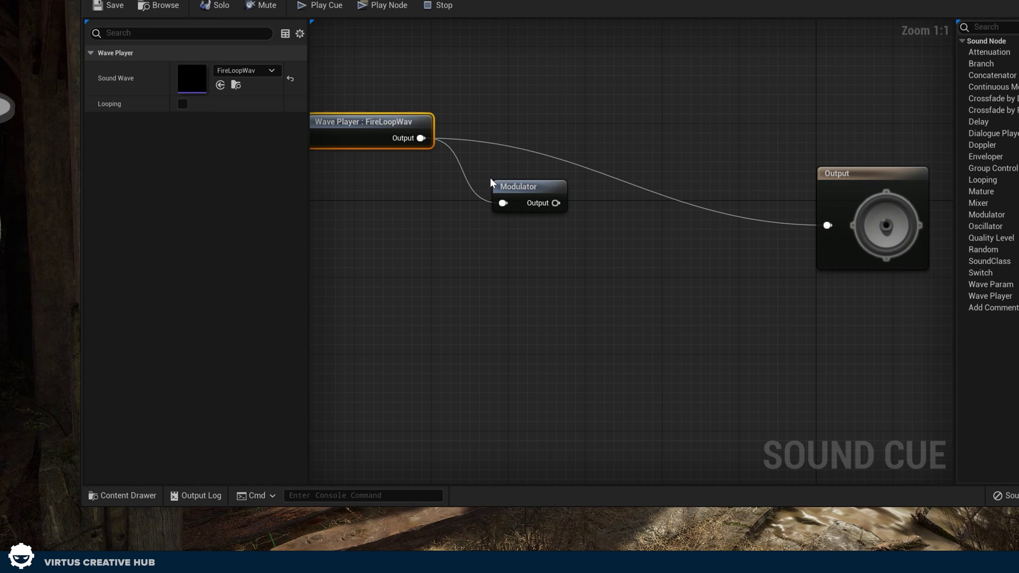
left_click(522, 192)
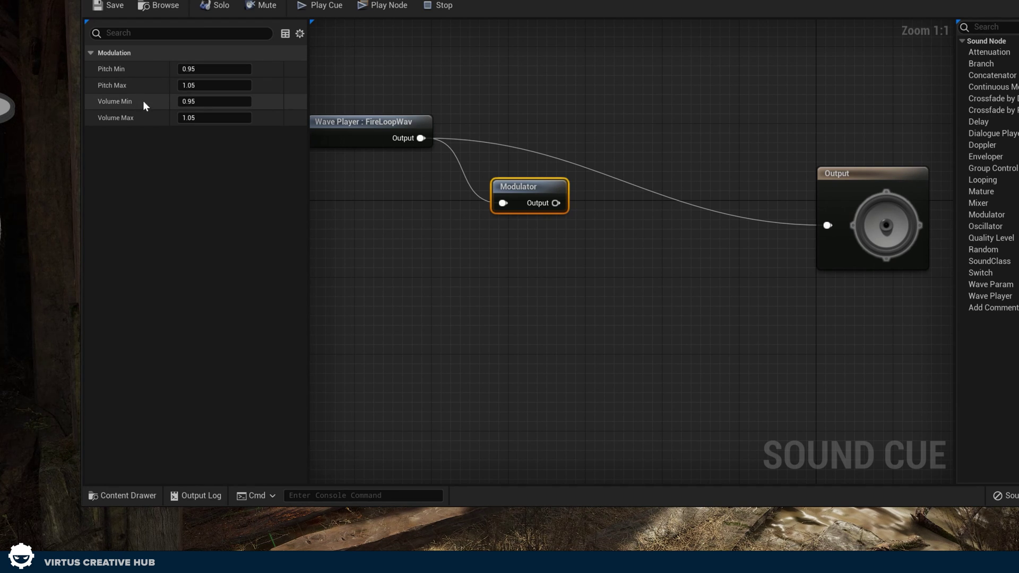
Step: Add a Random node to the sound cue graph and connect its output to the Output node
right_click(486, 263)
type("ran")
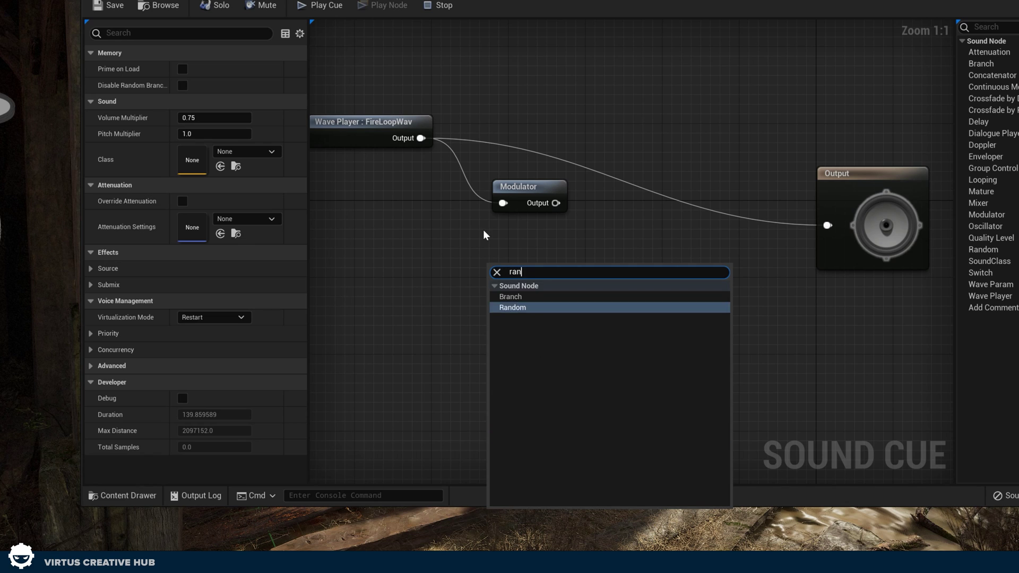
key("Return")
left_click_drag(562, 286, 829, 225)
Step: Delete the Modulator node and connect the Wave Player to the Random node's first input
left_click_drag(505, 129, 545, 209)
key("Delete")
left_click_drag(408, 141, 497, 286)
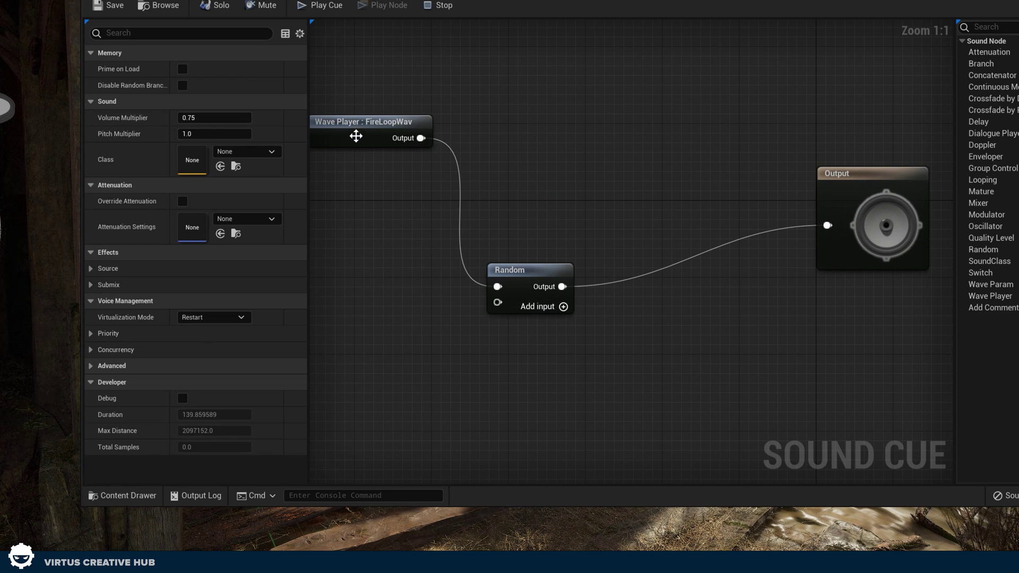
Step: Duplicate the FireLoopWav Wave Player below the original and connect the copy to the Random node's second input
left_click(352, 136)
key("ctrl+c")
key("ctrl+v")
left_click_drag(417, 235, 358, 276)
left_click_drag(430, 282, 503, 306)
right_click_drag(385, 275, 446, 287)
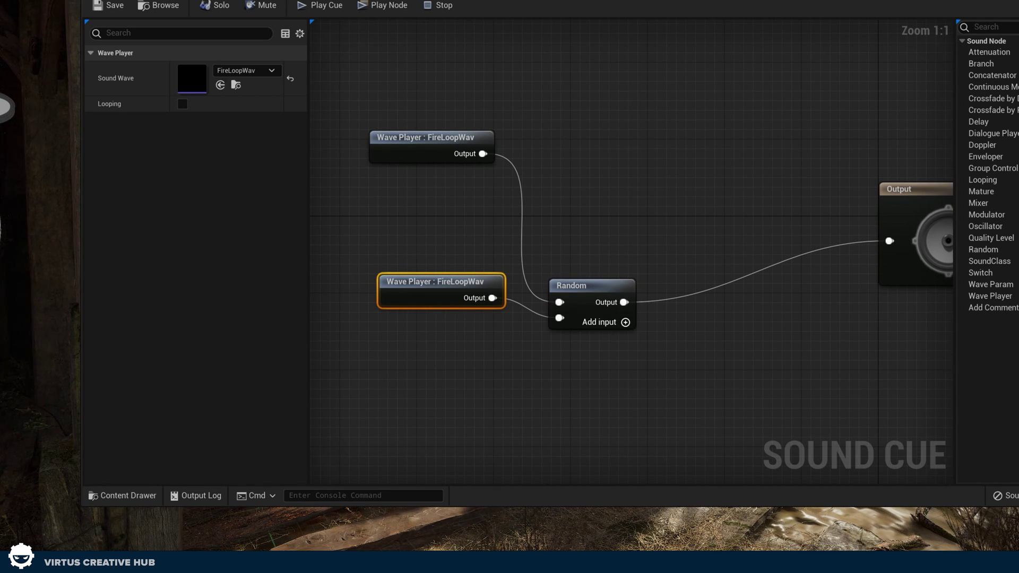
Step: Delete the Random node and the duplicate Wave Player, and reconnect the remaining Wave Player directly to the Output node
left_click_drag(438, 256, 571, 446)
key("Delete")
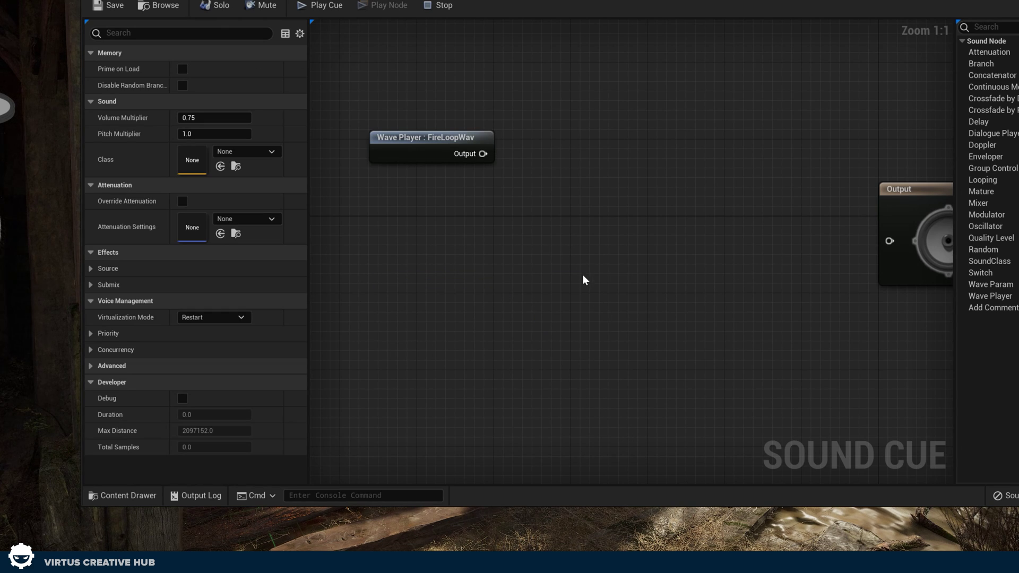
right_click_drag(605, 271, 581, 270)
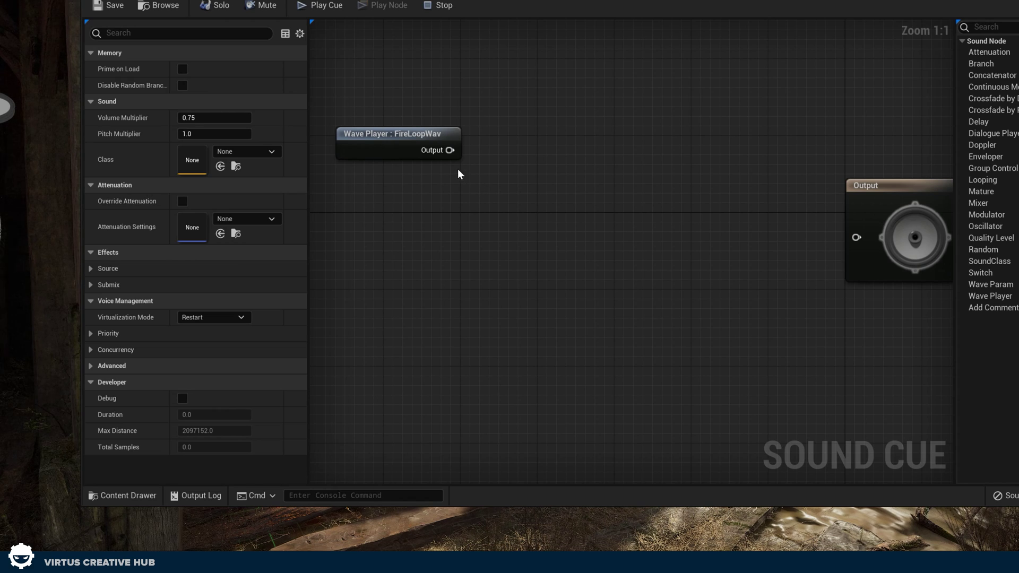
left_click_drag(454, 149, 857, 237)
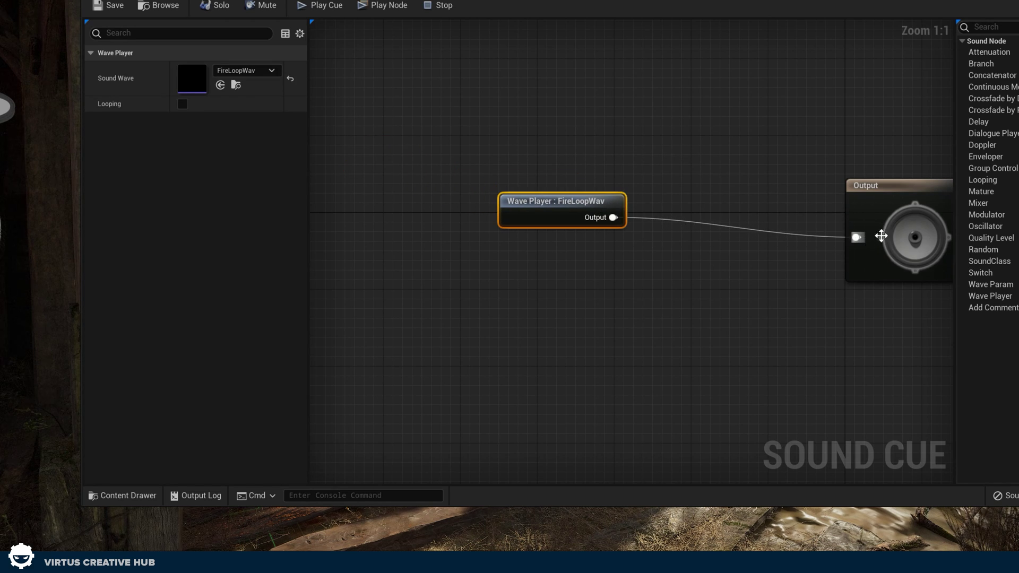
right_click_drag(809, 350, 669, 336)
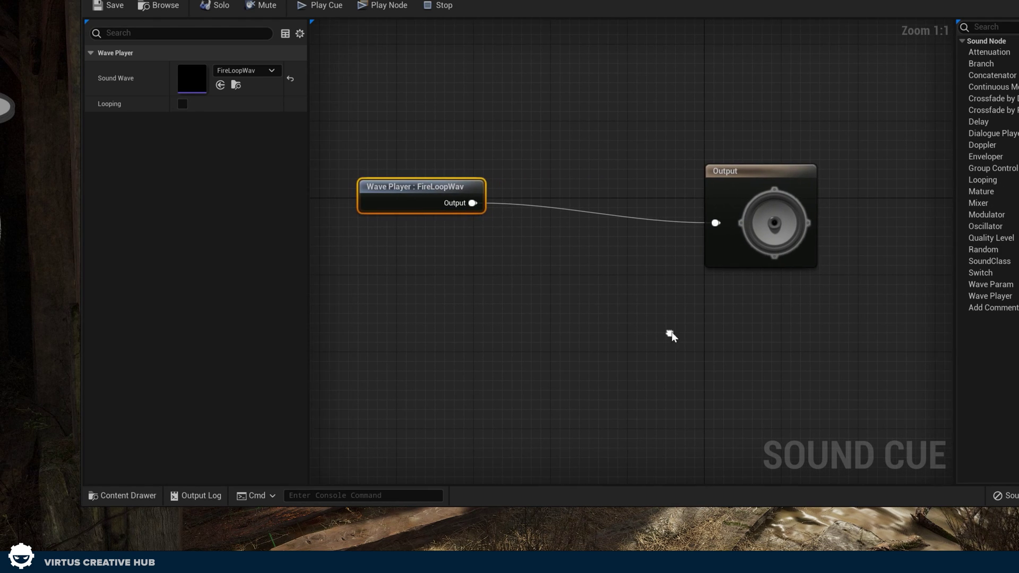
Step: Save the FireLoopWav_Cue sound cue and close its editor
left_click(670, 336)
left_click(111, 6)
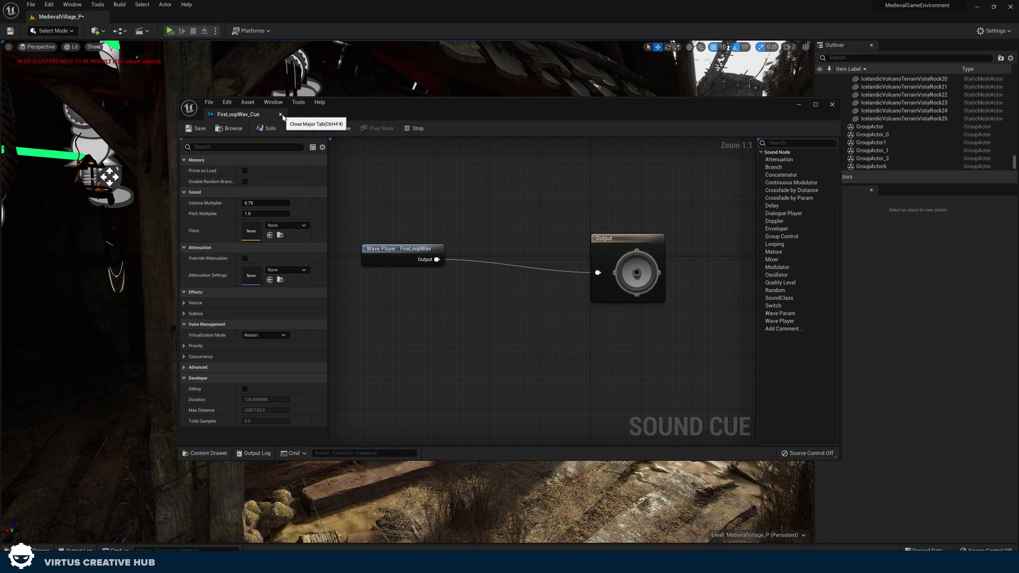
left_click(280, 114)
Step: Place FireLoopWav_Cue in the level in front of the forge, raise it slightly, and set its volume multiplier to 2.0
left_click(41, 550)
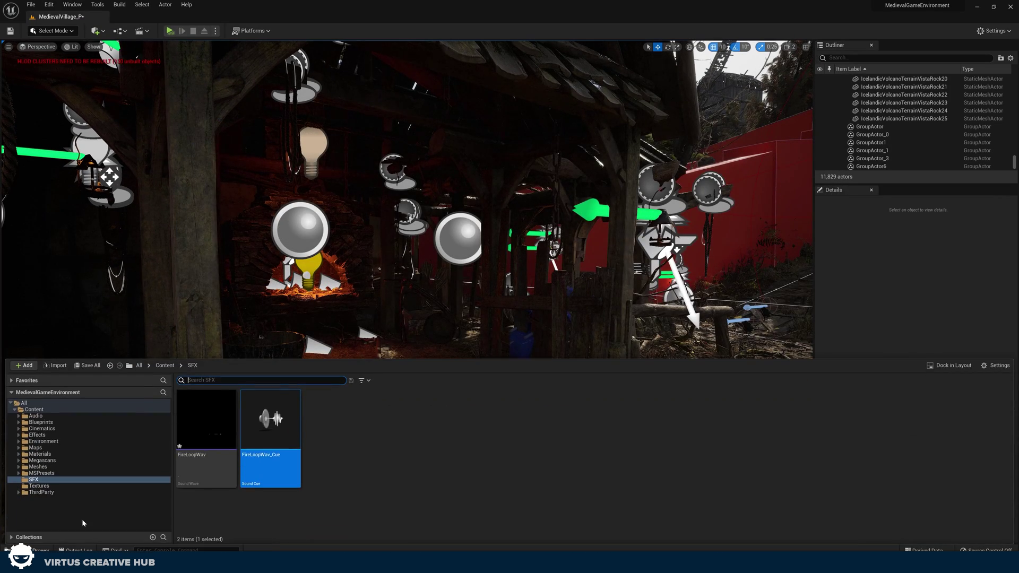
mouse_move(400, 253)
right_mouse_down()
mouse_move(398, 297)
mouse_move(408, 267)
right_mouse_up()
key("s")
key("ctrl+space")
left_click_drag(271, 420, 353, 318)
left_click_drag(351, 267, 351, 256)
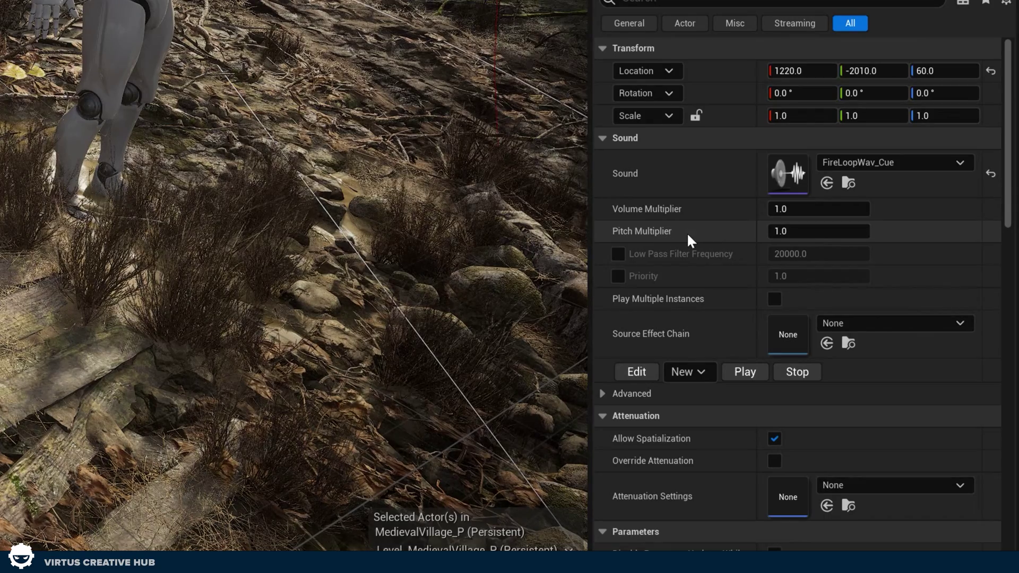
left_click(801, 207)
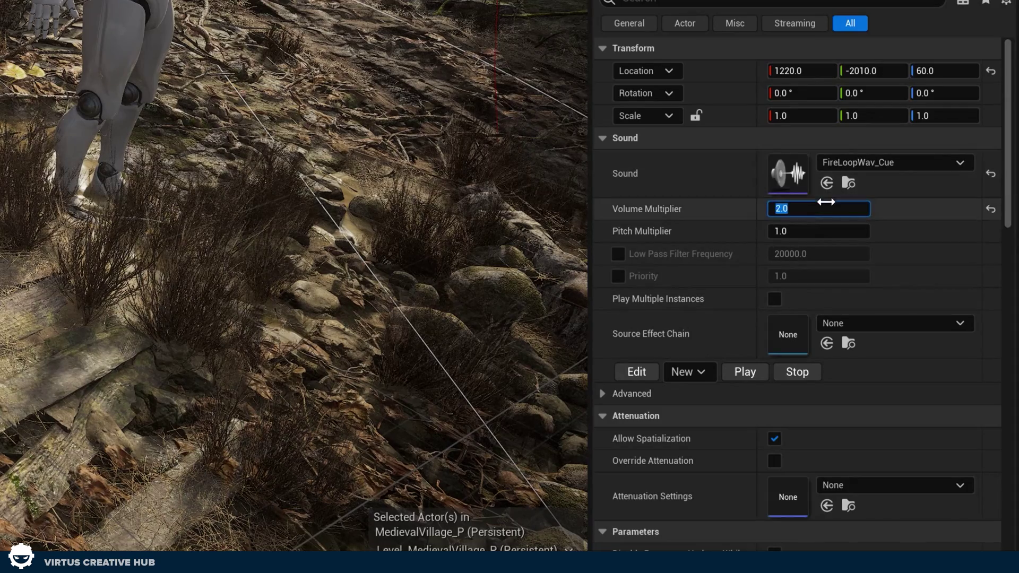
left_click(837, 229)
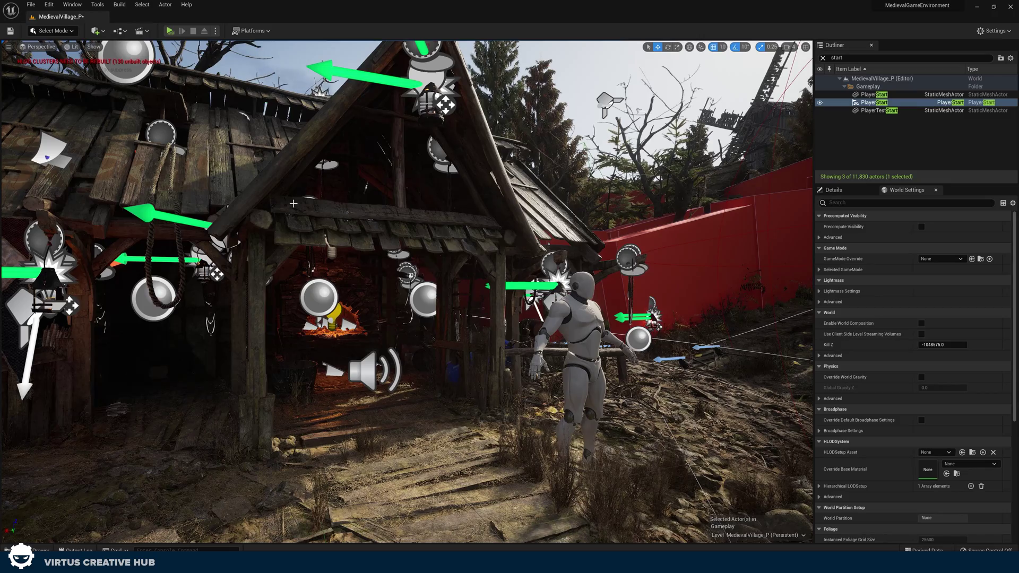
Step: Play-test the level, moving up to the forge fire and far away from it to hear the sound, and end the test
key("alt+p")
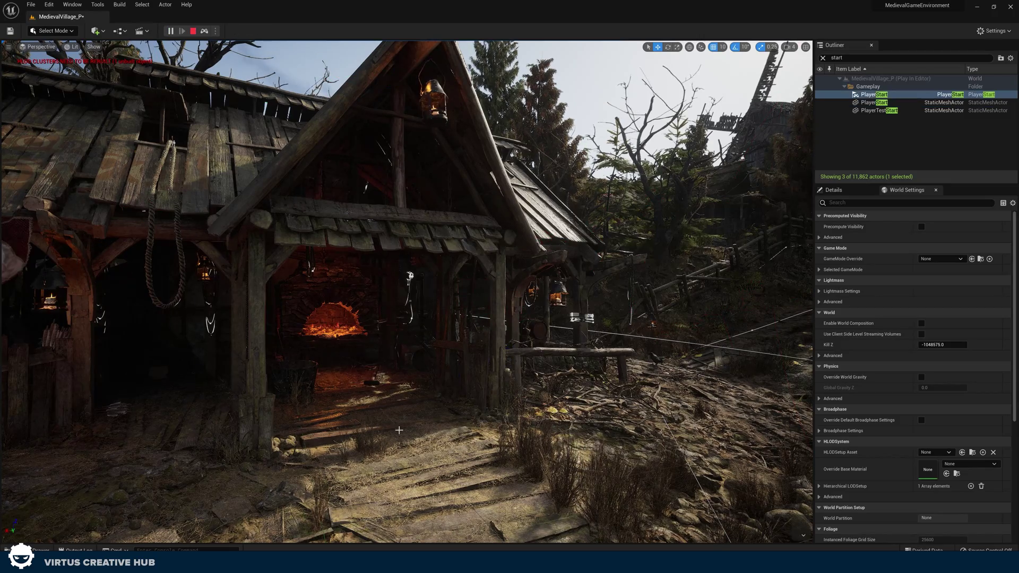
key("w")
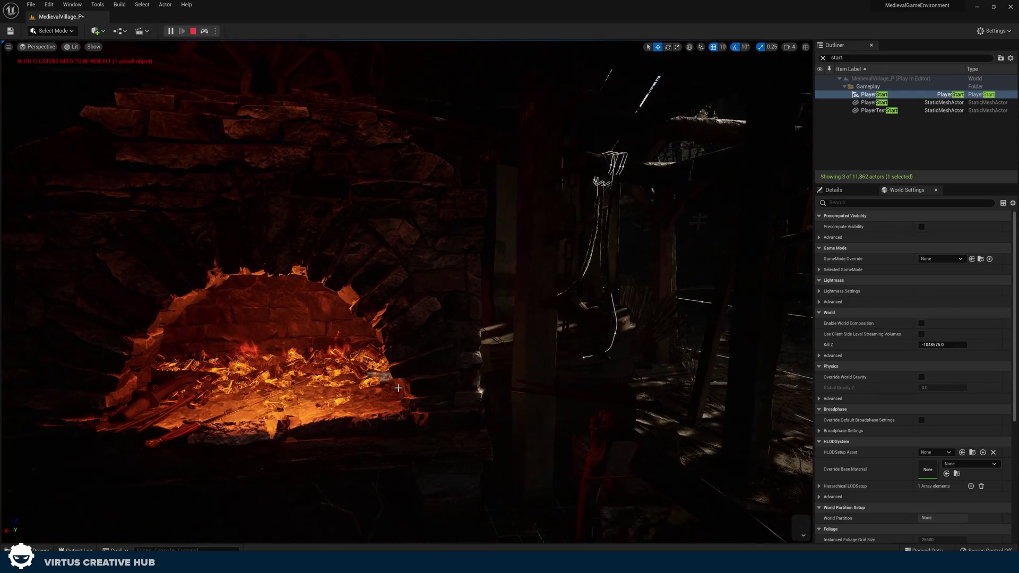
key("s")
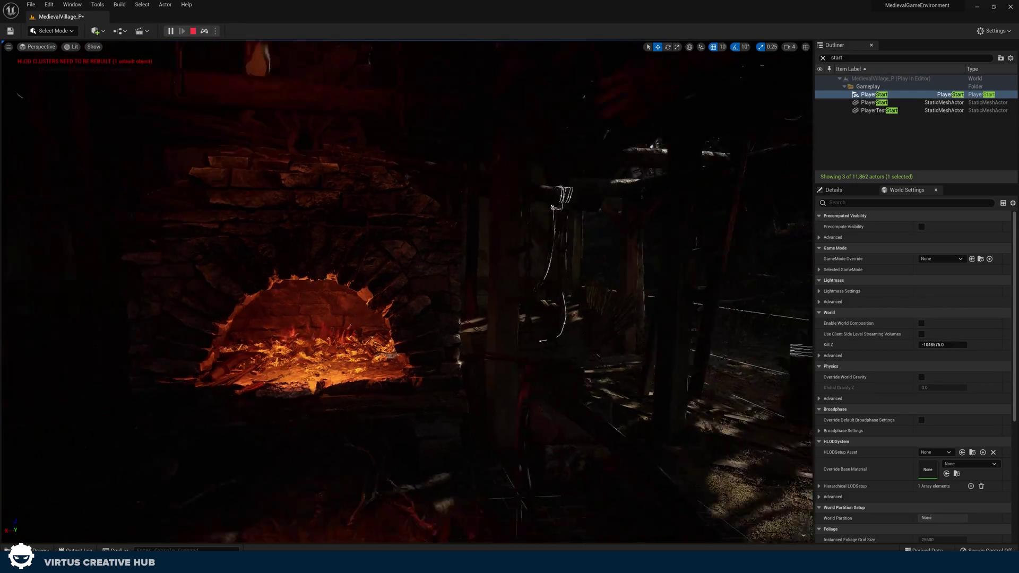
key("s")
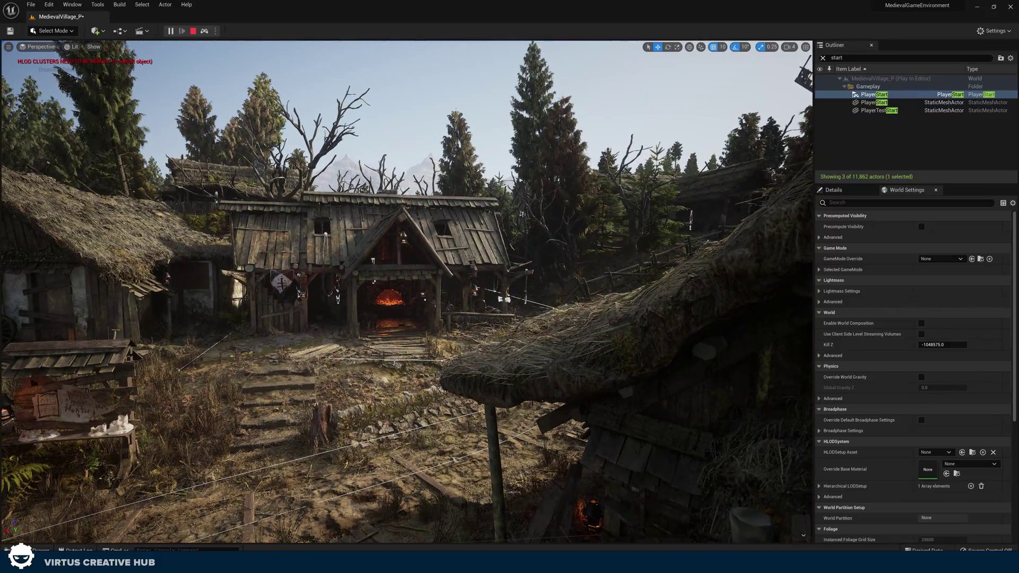
key("s")
key("s")
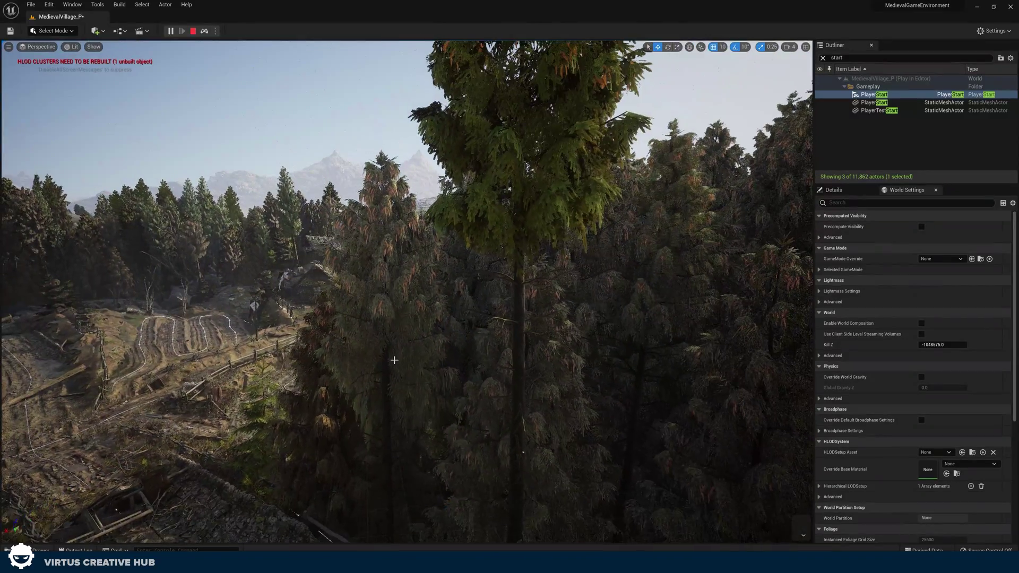
key("s")
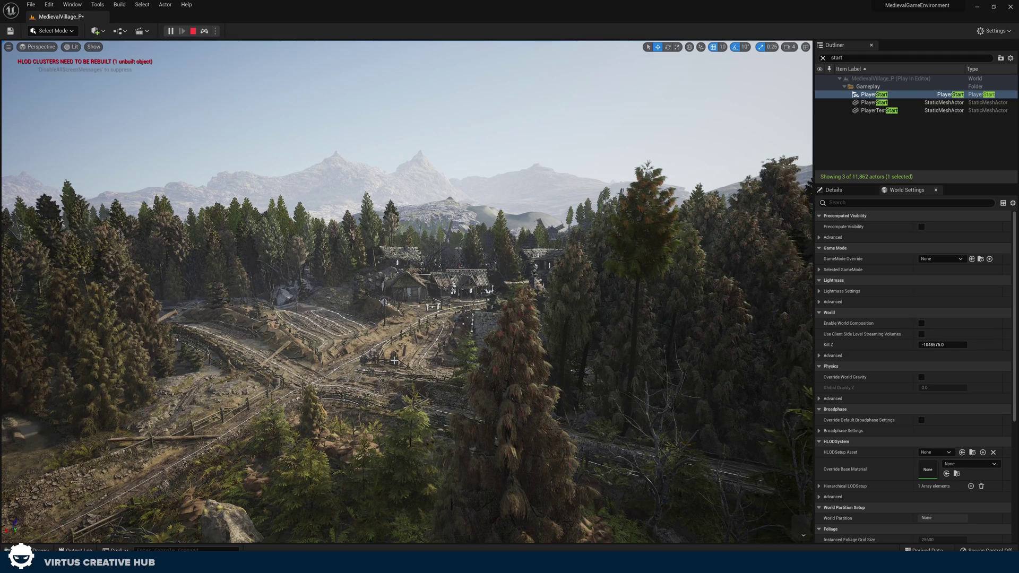
key("Escape")
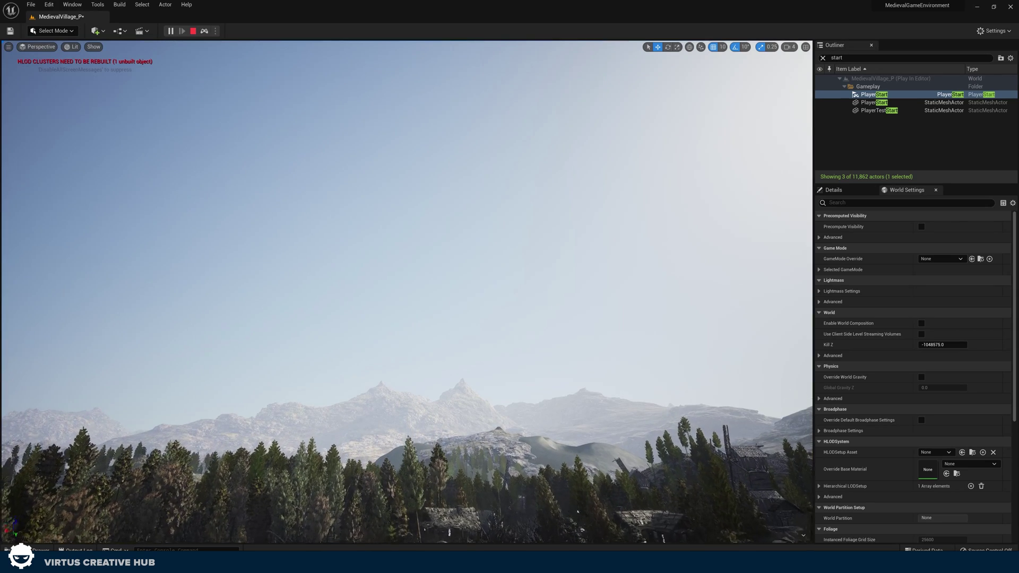
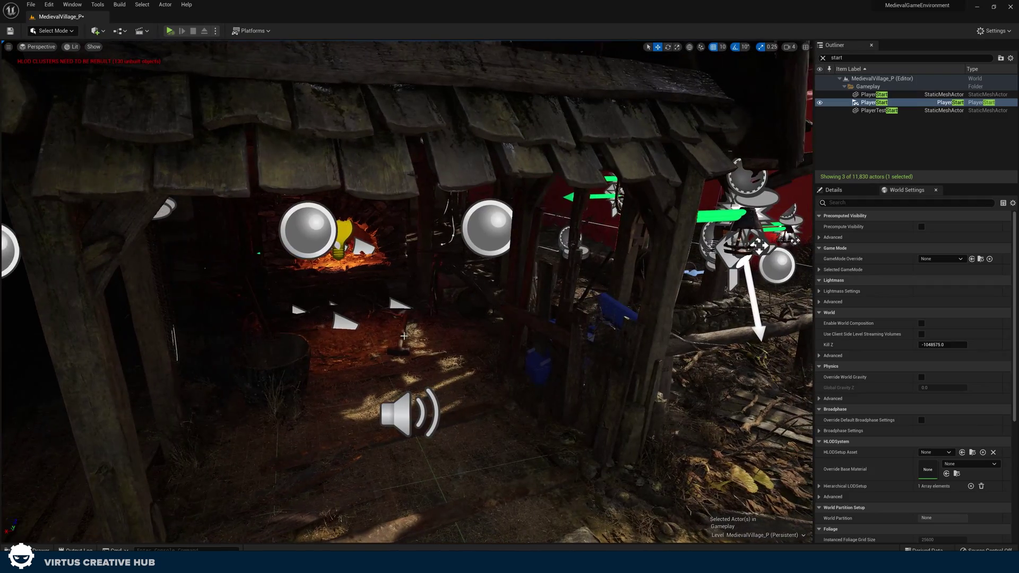
Step: Move the placed fire sound into the forge's fire opening at about X 1220, Y -1650, Z 90
left_click(400, 401)
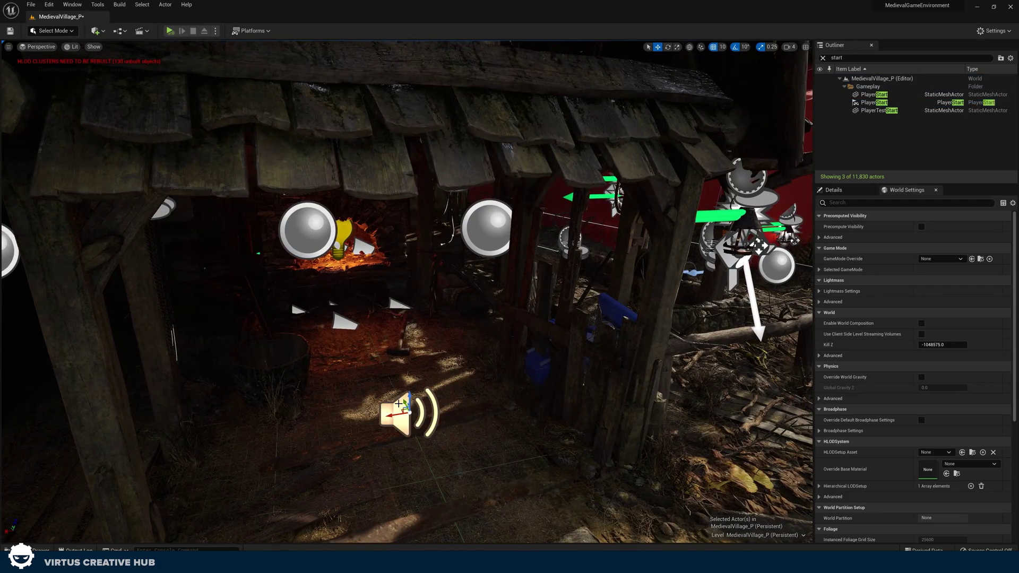
mouse_move(398, 404)
right_mouse_down()
mouse_move(402, 414)
mouse_move(388, 410)
right_mouse_up()
key("s")
key("w")
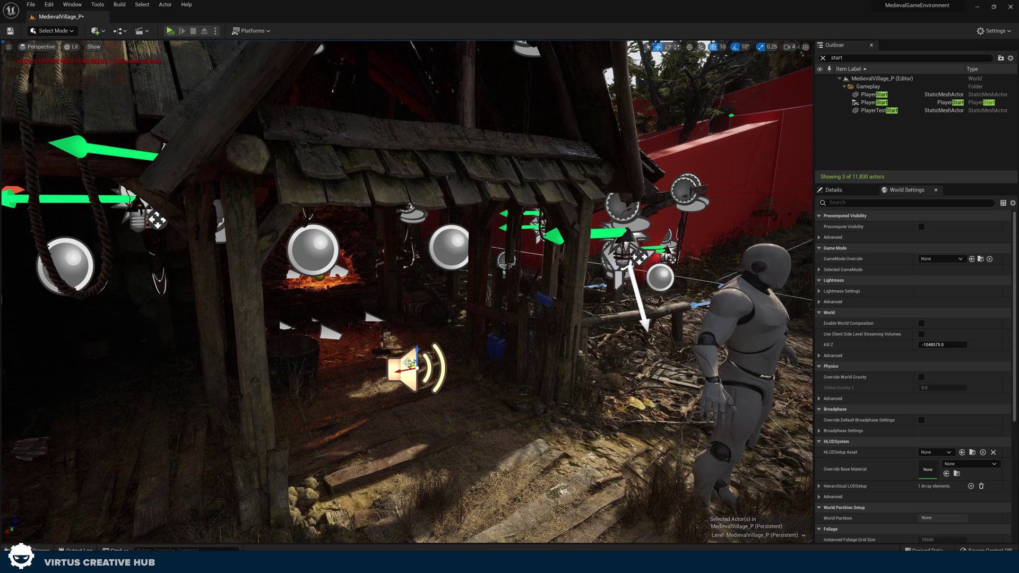
left_click_drag(408, 363, 316, 267)
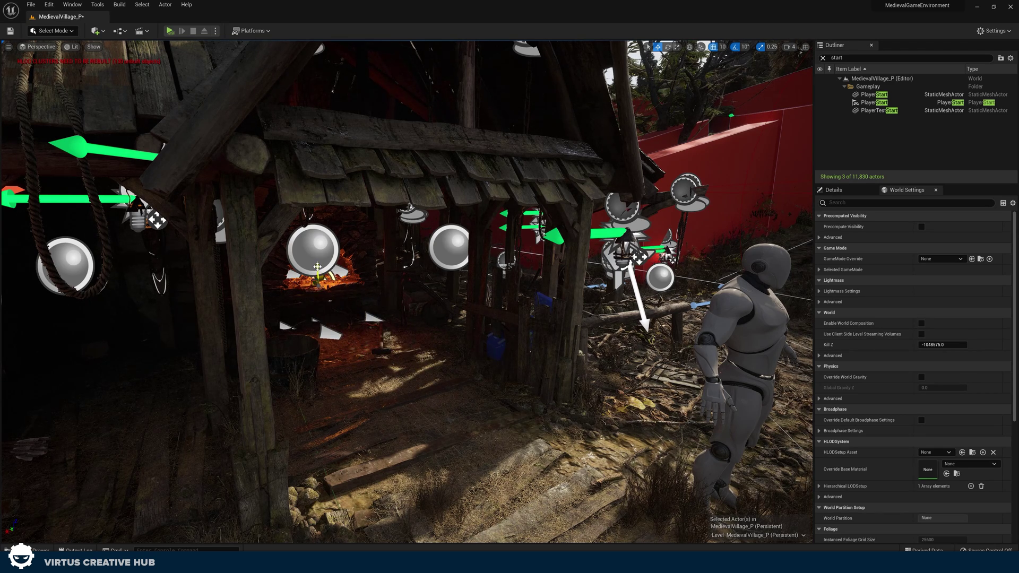
key("f")
left_click_drag(349, 320, 357, 276)
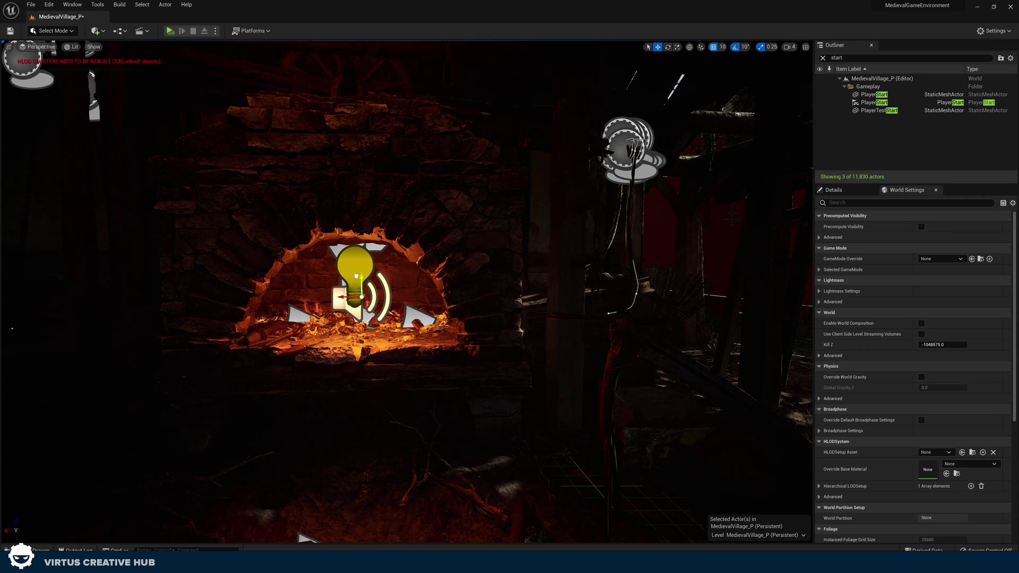
Step: Enable Override Attenuation for the fire sound in the forge
right_click_drag(356, 276, 378, 280)
key("w")
key("s")
key("d")
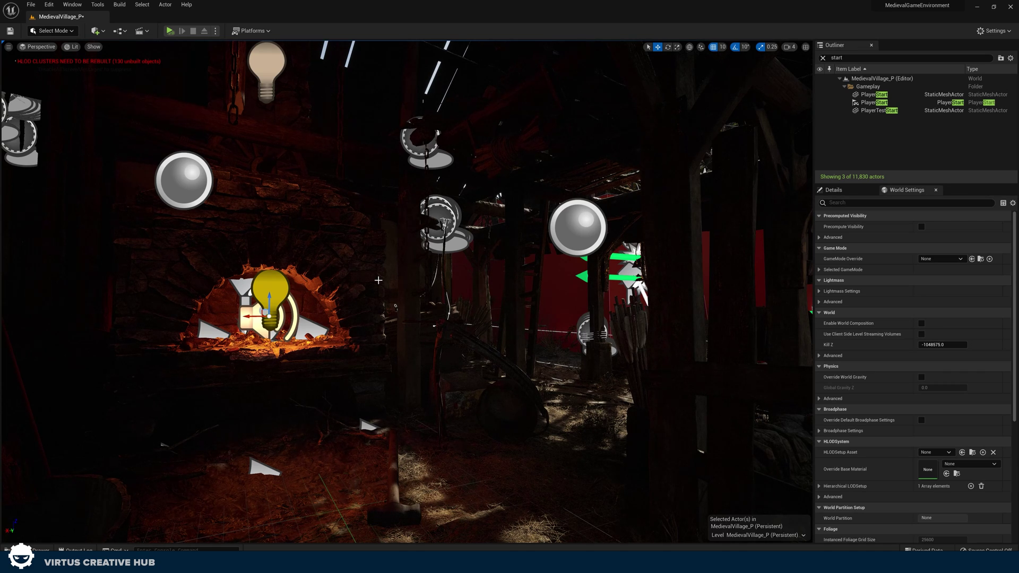
left_click(833, 189)
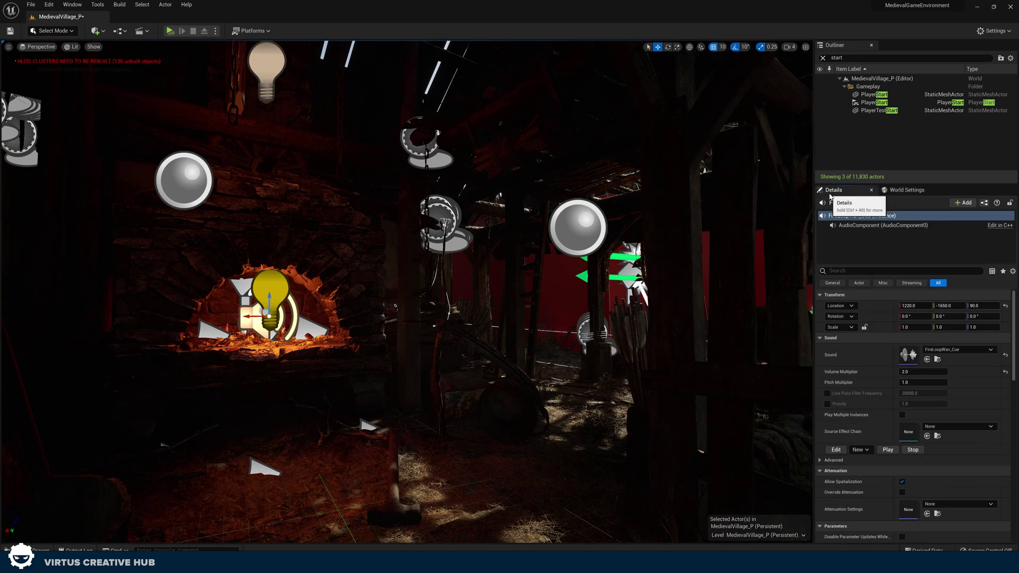
scroll(920, 435, "down", 3)
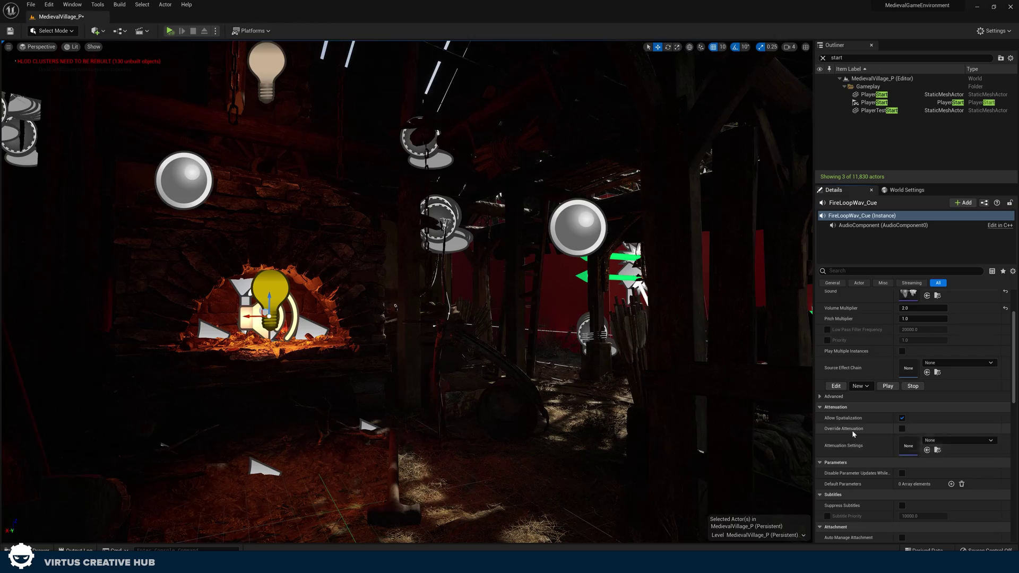
left_click(902, 429)
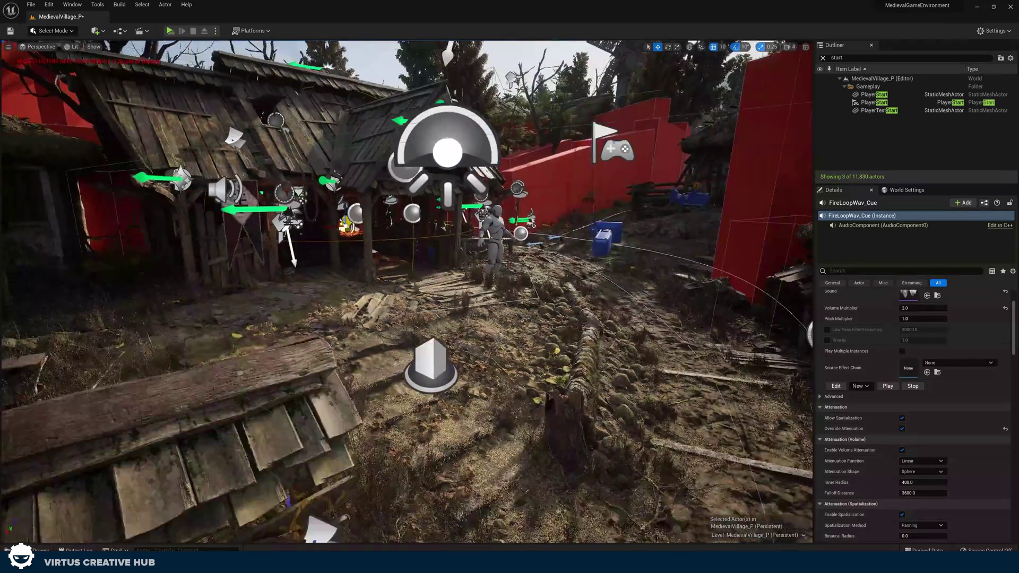
Step: Examine how far the fire sound's inner radius and falloff spheres reach around the forge and the village
right_click_drag(407, 292, 348, 323)
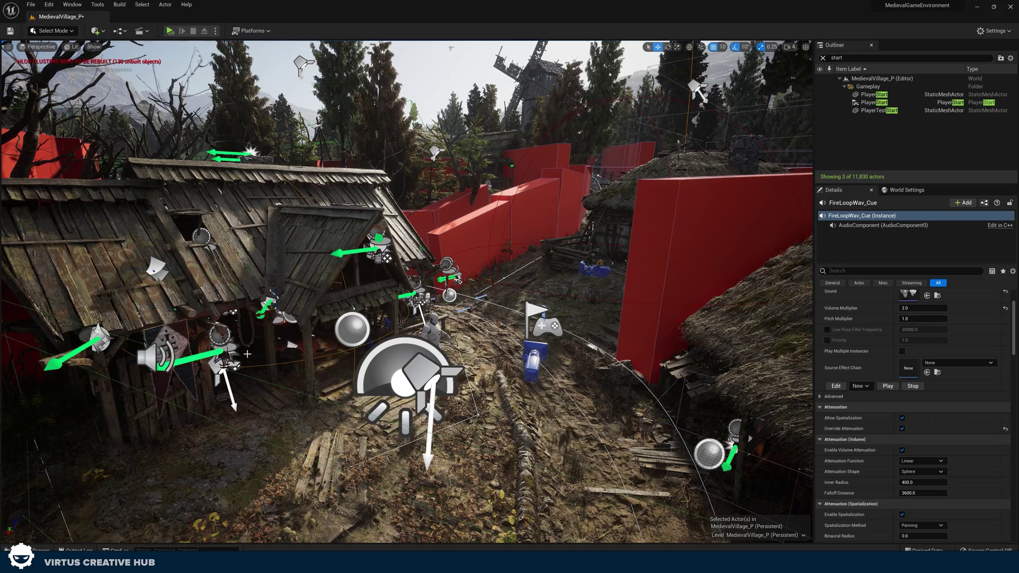
key("w")
right_click_drag(243, 291, 245, 403)
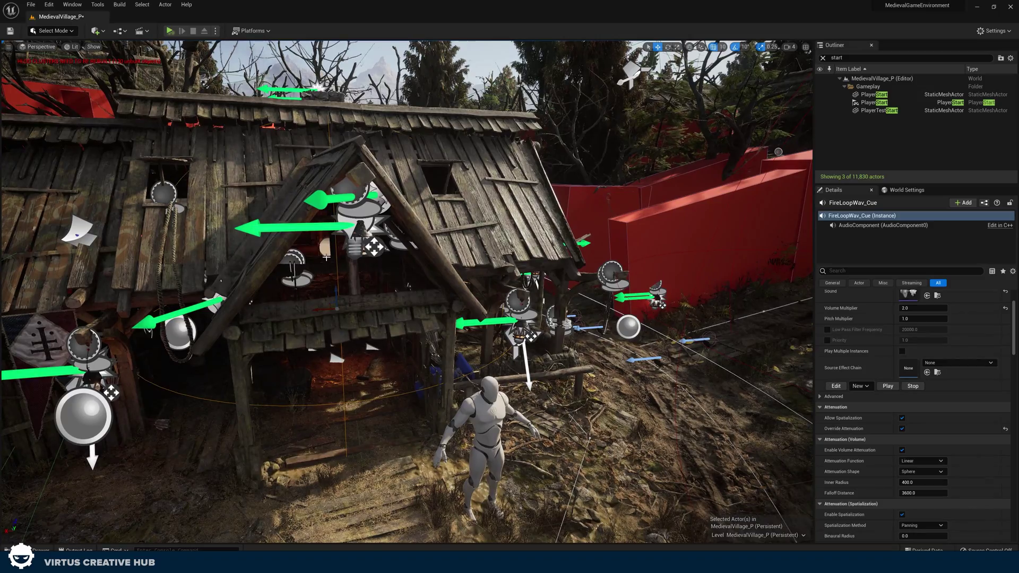
right_click_drag(384, 319, 512, 330)
key("s")
mouse_move(377, 311)
right_mouse_down()
mouse_move(408, 308)
mouse_move(388, 305)
right_mouse_up()
key("s")
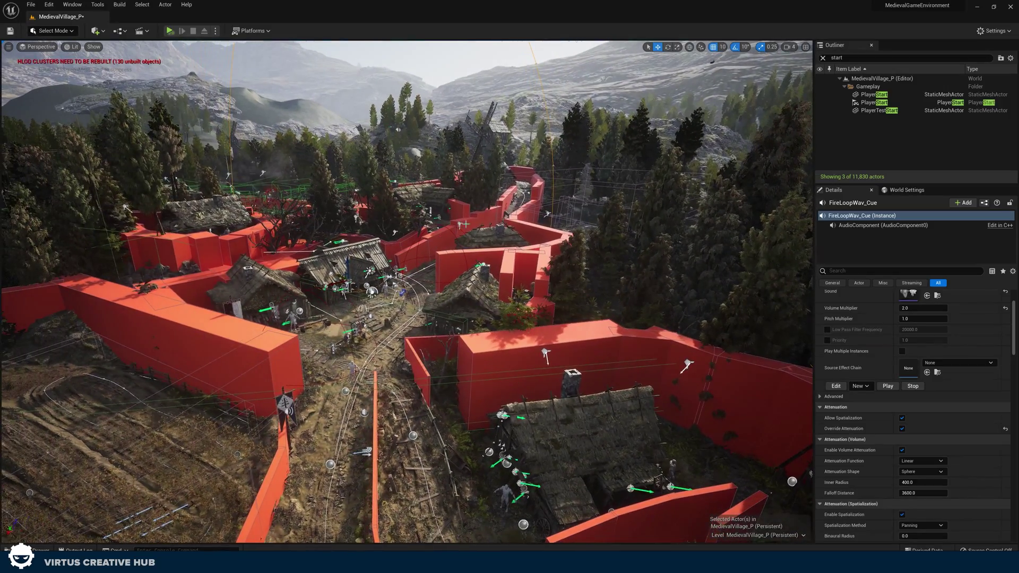
right_click_drag(369, 234, 414, 235)
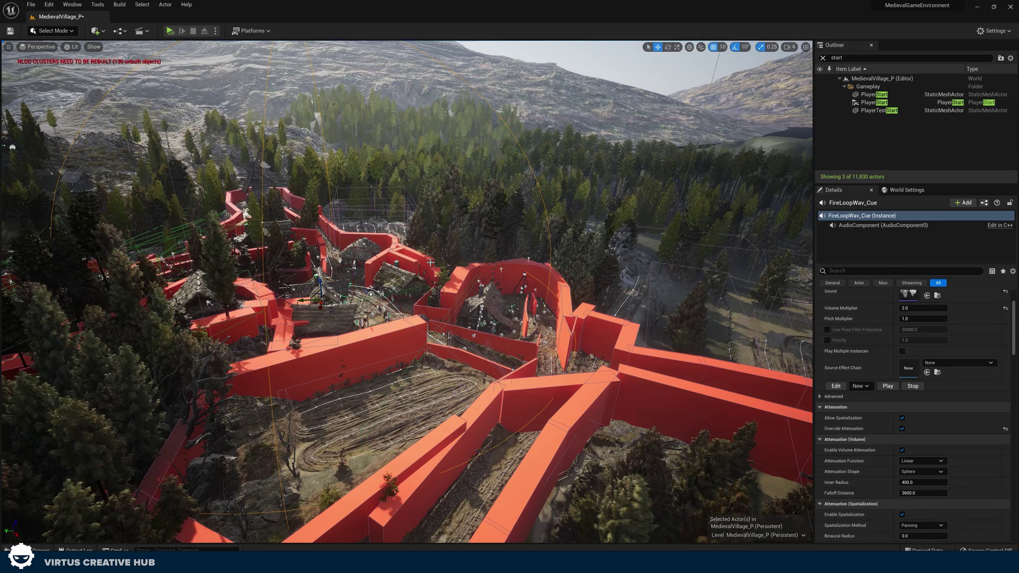
right_click_drag(420, 303, 327, 319)
key("w")
key("s")
key("w")
right_click_drag(285, 275, 282, 277)
key("a")
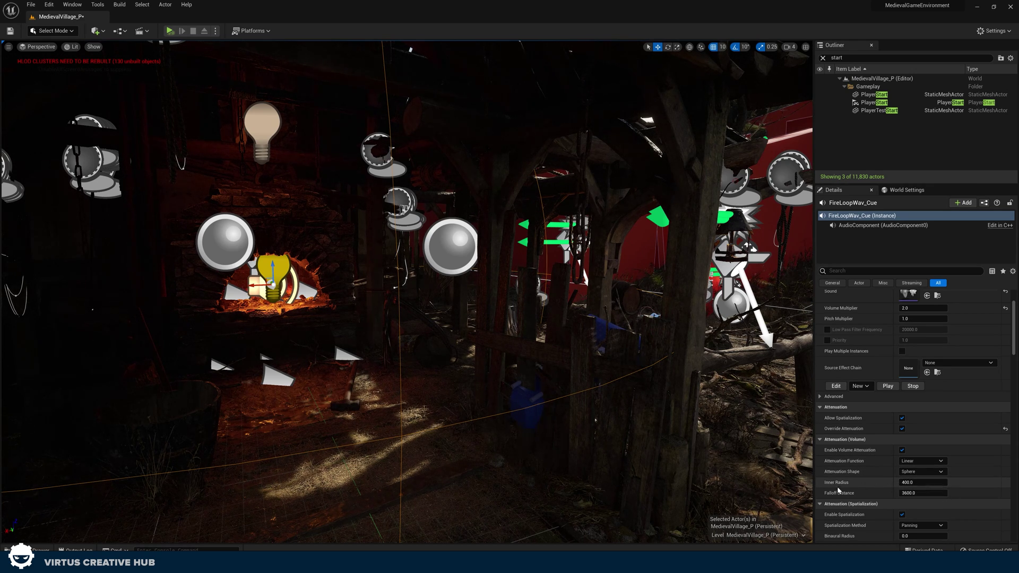
Step: Reduce the fire sound's attenuation inner radius to about 133 so it surrounds only the forge opening
left_click_drag(909, 482, 833, 483)
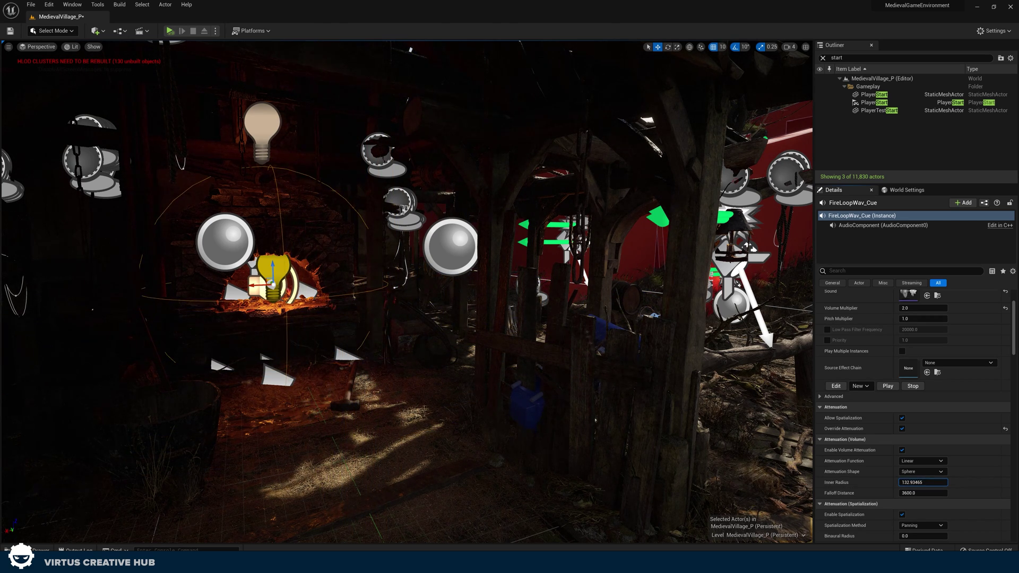
mouse_move(255, 312)
right_mouse_down()
mouse_move(238, 312)
mouse_move(254, 312)
right_mouse_up()
left_click_drag(255, 312, 442, 319, "alt")
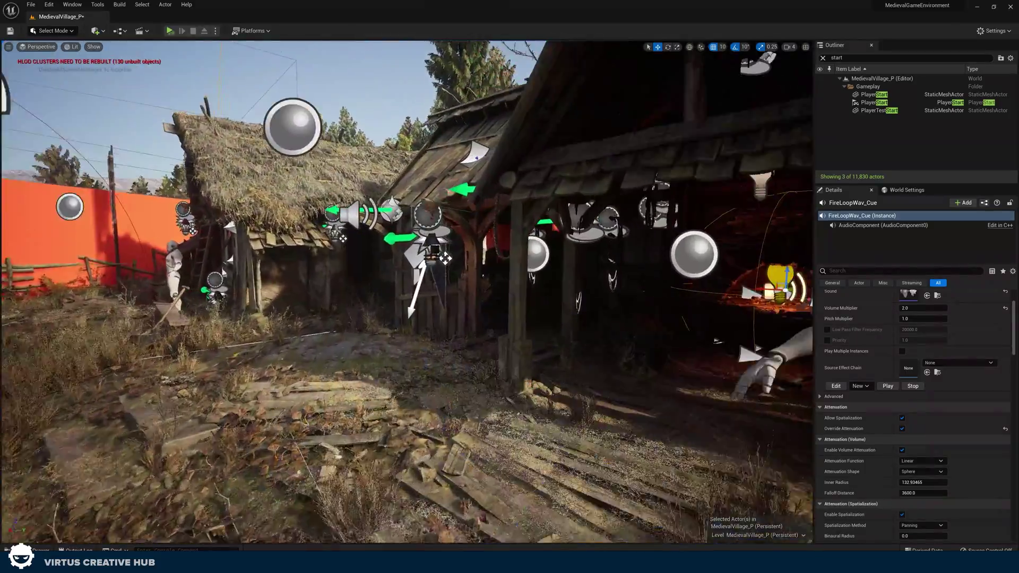
Step: Set the fire sound's attenuation falloff distance to 300
right_click_drag(407, 291, 610, 281)
right_click_drag(666, 329, 666, 370)
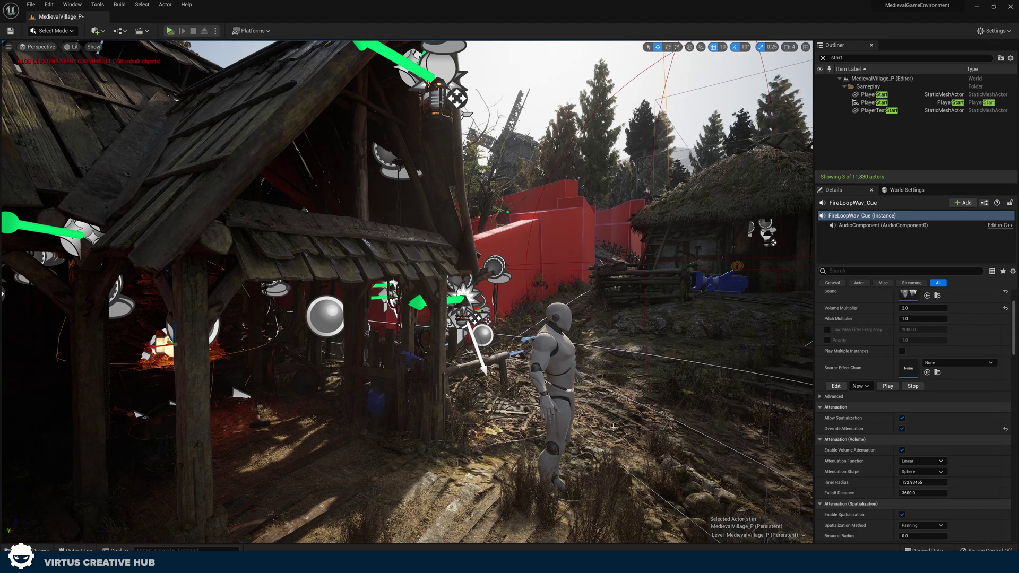
left_click_drag(928, 494, 904, 494)
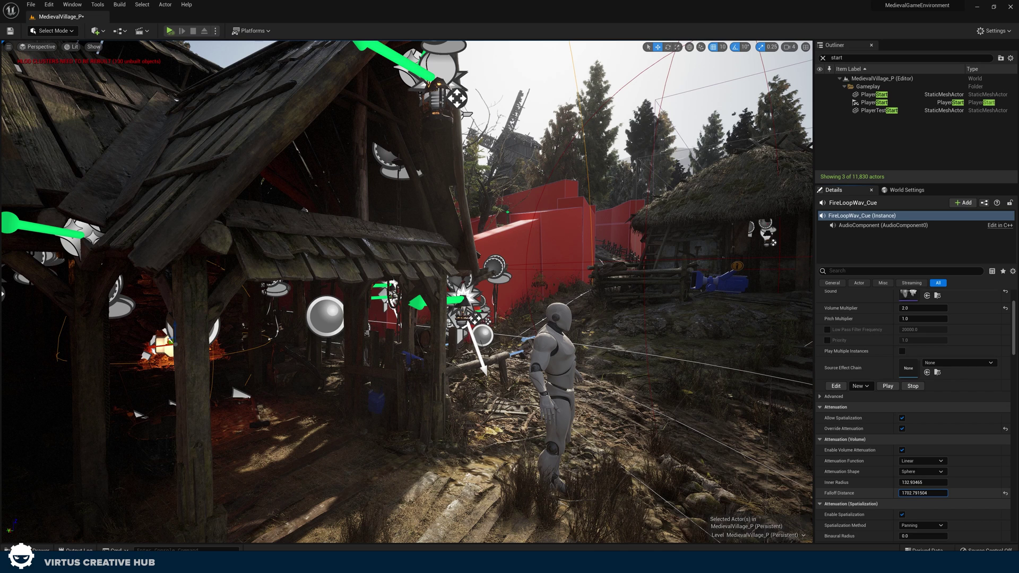
left_click_drag(934, 493, 924, 493)
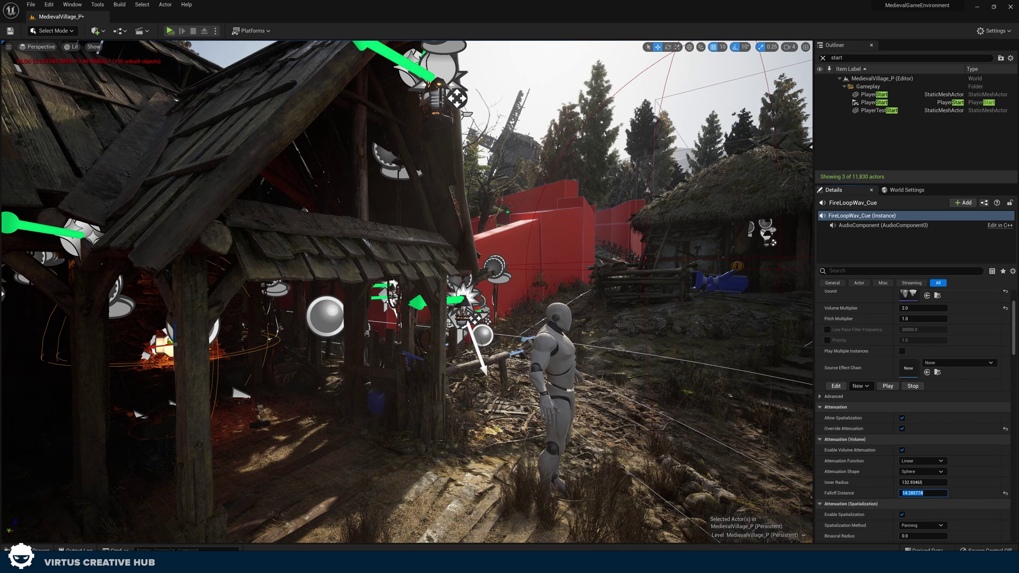
type("0")
key("Return")
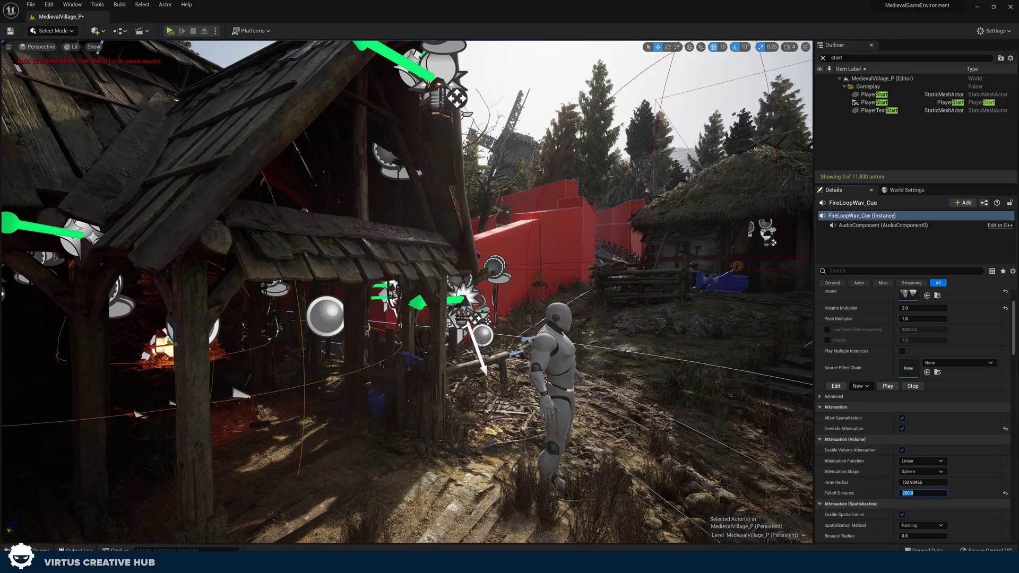
key("Return")
Step: Inspect the reduced inner and falloff spheres around the forge from close up
right_click_drag(530, 297, 509, 298)
key("w")
key("s")
mouse_move(219, 371)
right_mouse_down()
mouse_move(265, 370)
mouse_move(220, 371)
right_mouse_up()
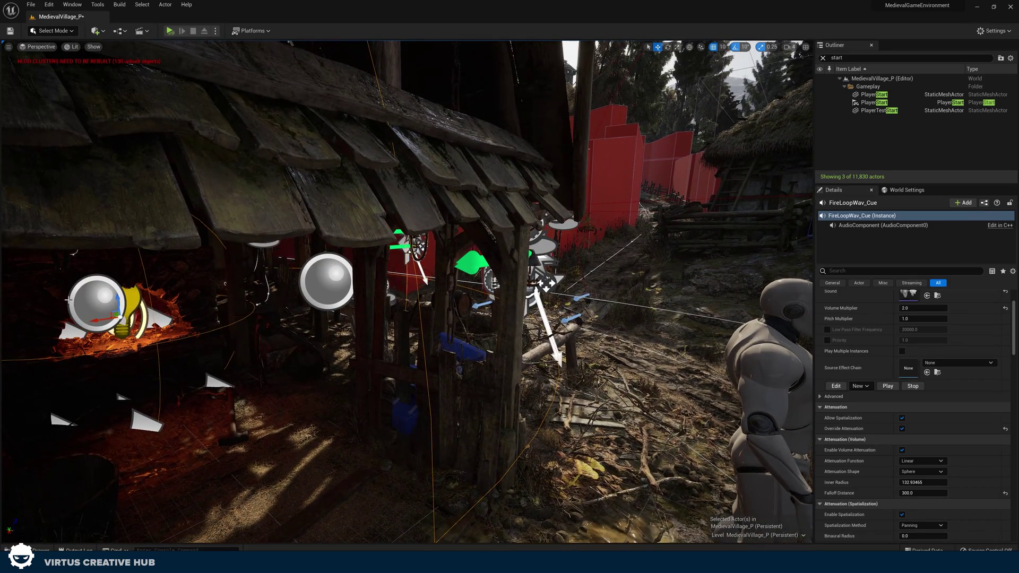
right_click_drag(131, 331, 106, 366)
key("q")
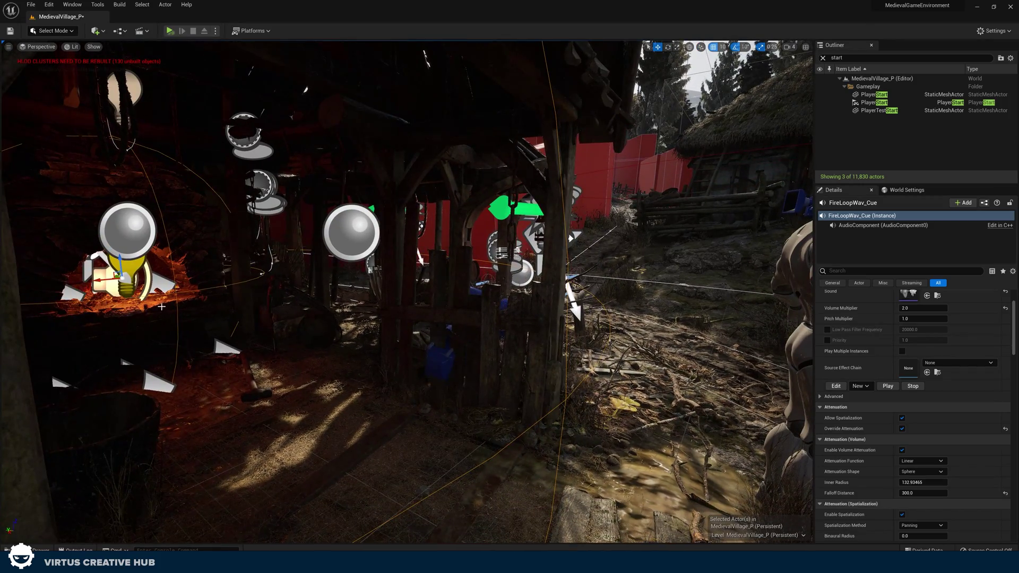
right_click_drag(193, 390, 196, 287)
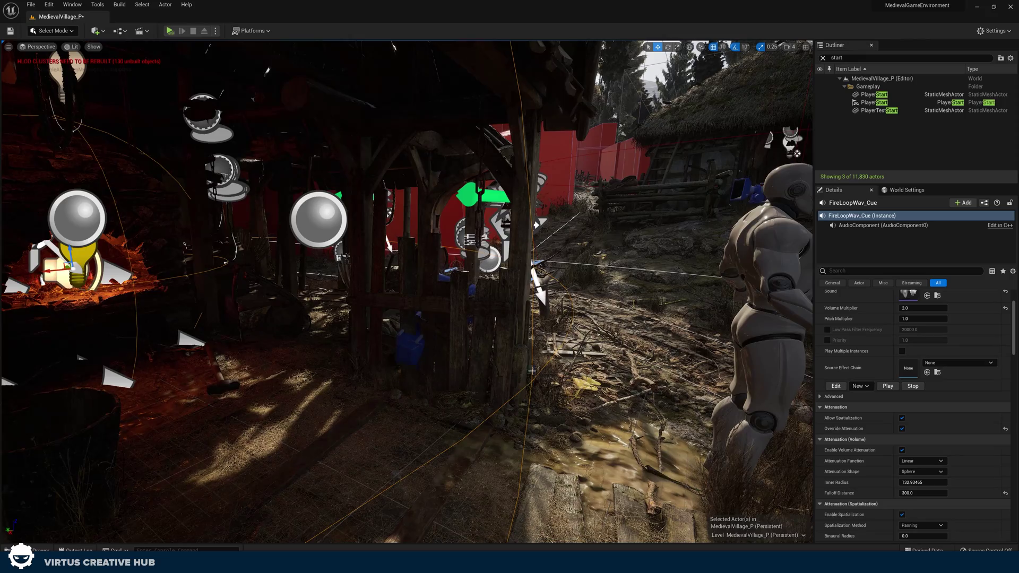
Step: Start simulating the level from a viewpoint outside the forge, beyond the fire sound's range
key("s")
mouse_move(534, 389)
right_mouse_down()
mouse_move(525, 400)
mouse_move(558, 400)
mouse_move(515, 390)
mouse_move(533, 389)
right_mouse_up()
key("w")
key("s")
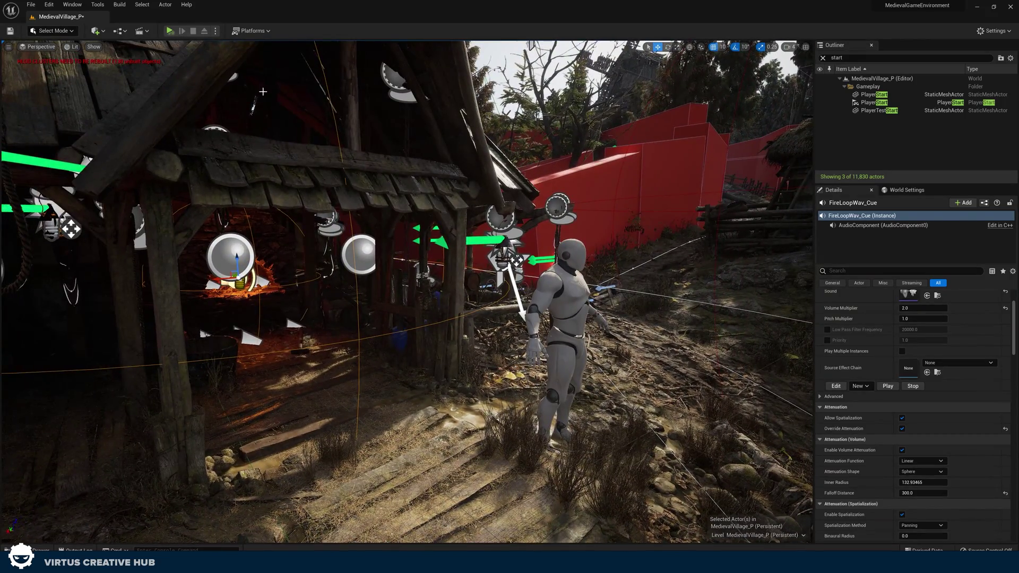
left_click(216, 31)
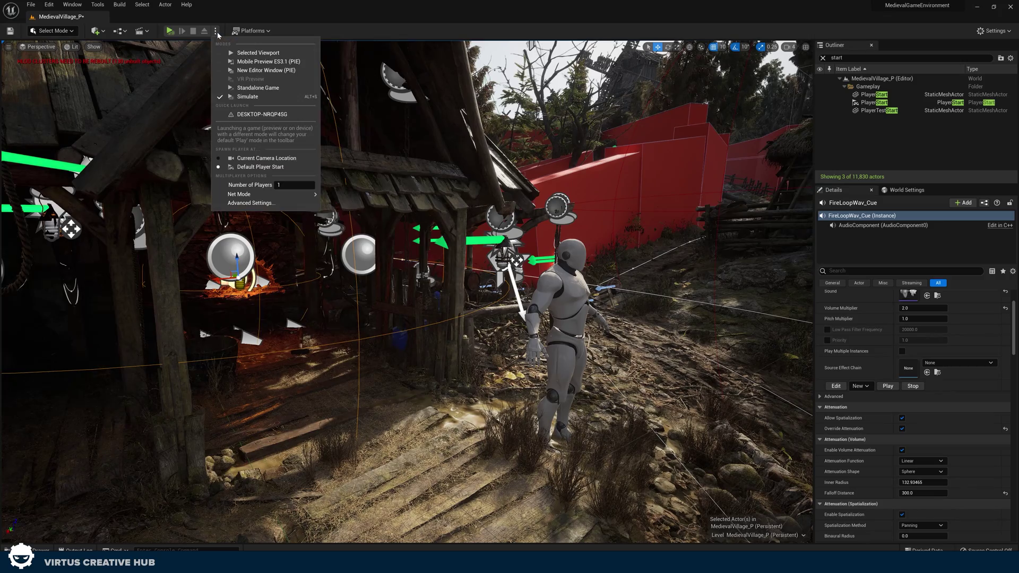
left_click(244, 97)
Step: Approach and back away from the forge fire to test how its sound fades with distance, and end the simulation
key("w")
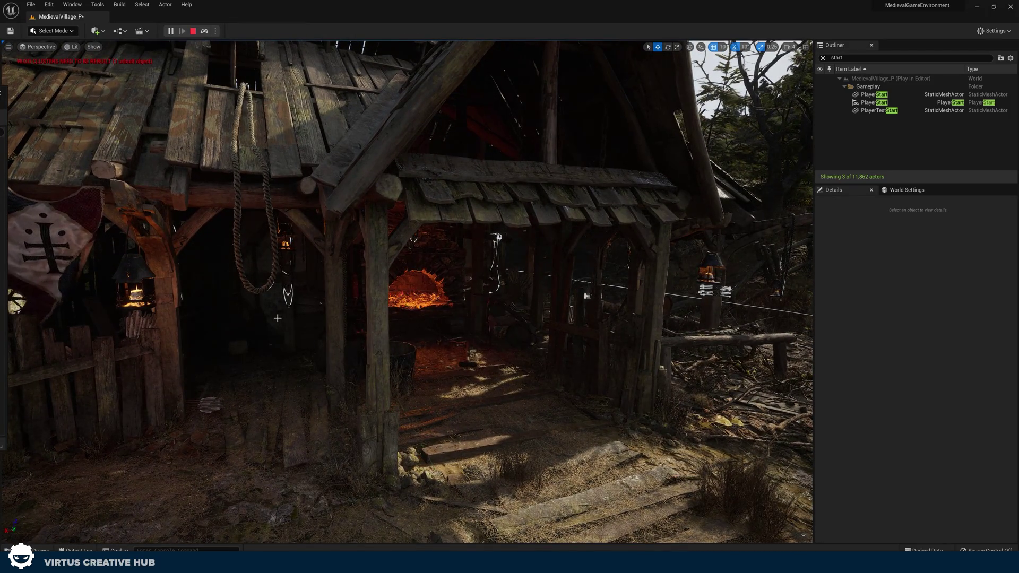
right_click_drag(280, 334, 328, 346)
key("d")
key("a")
key("w")
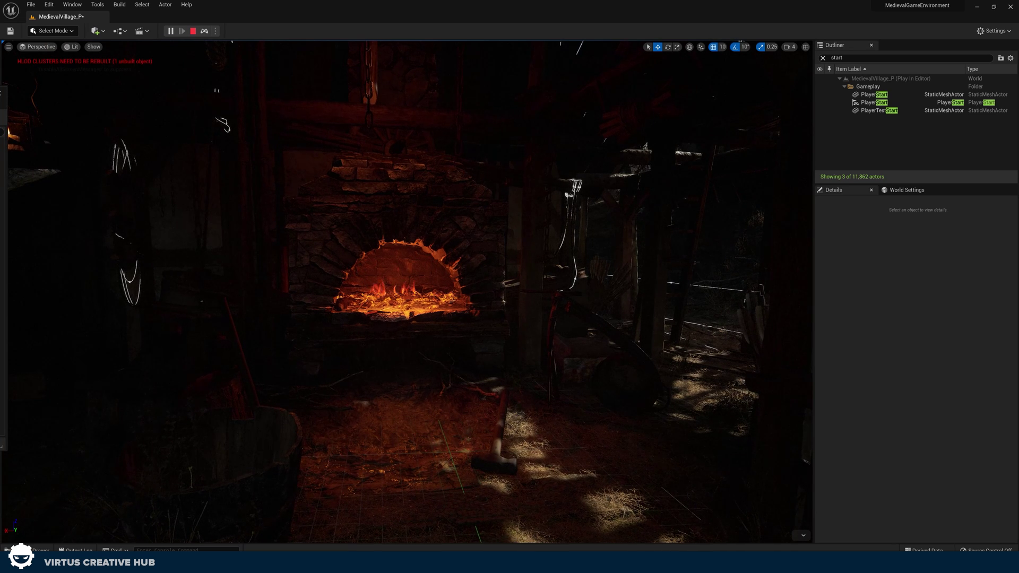
right_click_drag(285, 318, 284, 318)
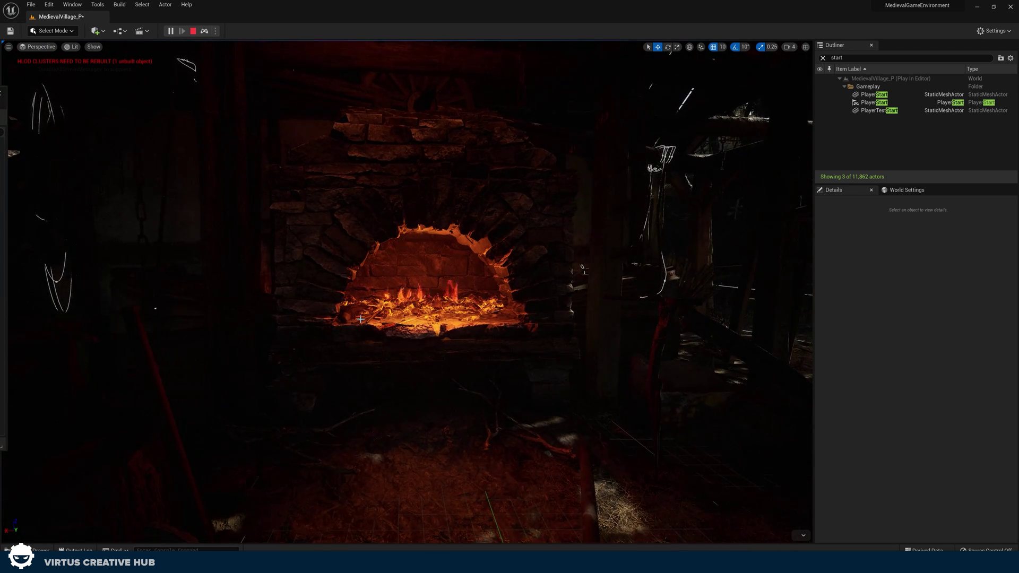
right_click_drag(360, 319, 366, 319)
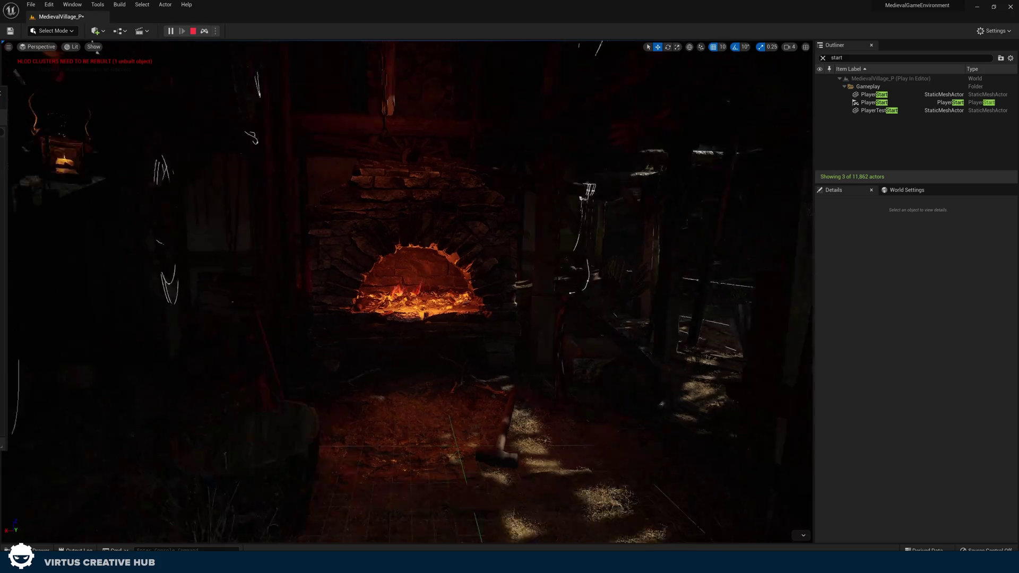
mouse_move(360, 319)
right_mouse_down()
mouse_move(387, 321)
mouse_move(366, 313)
right_mouse_up()
key("Escape")
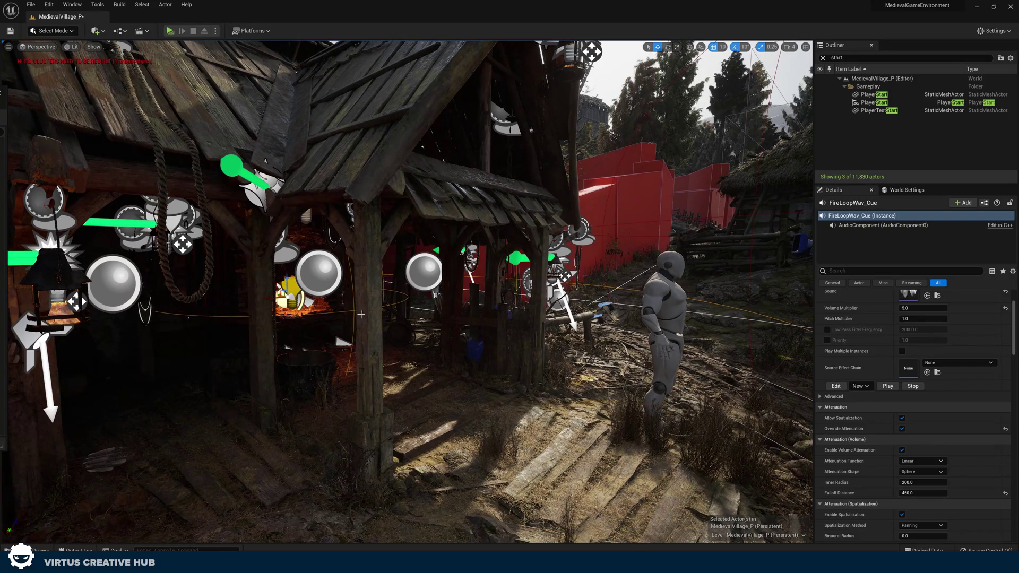
Step: Check the fire sound's range at the forge and its volume multiplier, and bring the FireLoopWav_Cue sound cue editor into view
right_click_drag(365, 314, 365, 314)
right_click_drag(499, 376, 498, 375)
right_click_drag(366, 313, 498, 376)
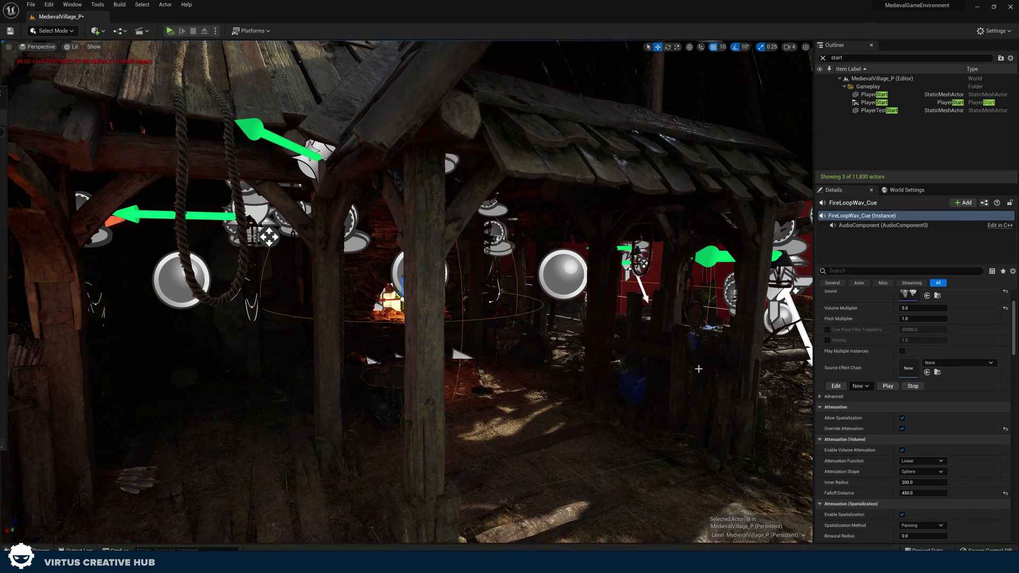
scroll(904, 361, "up", 3)
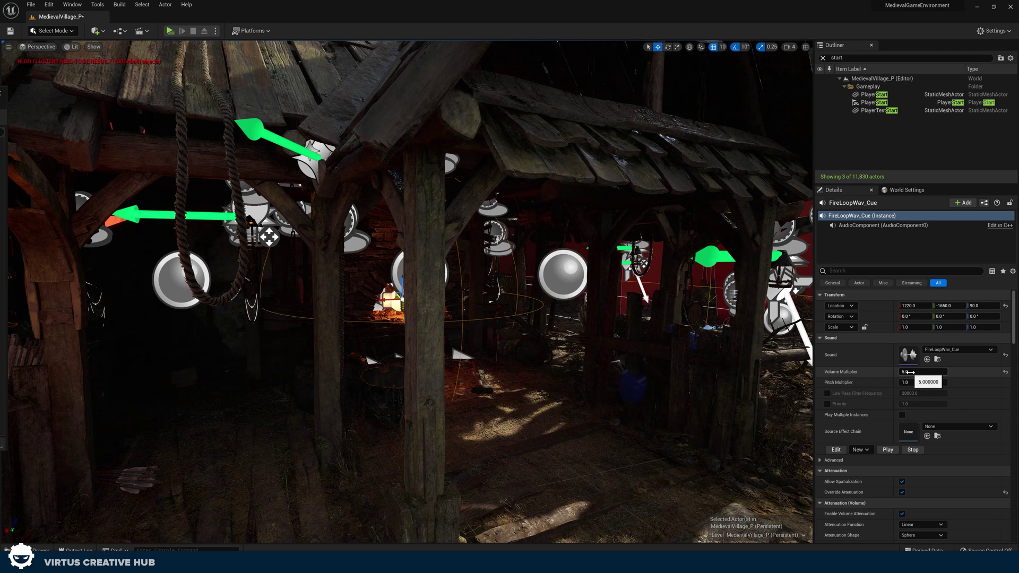
left_click_drag(0, 104, 450, 163)
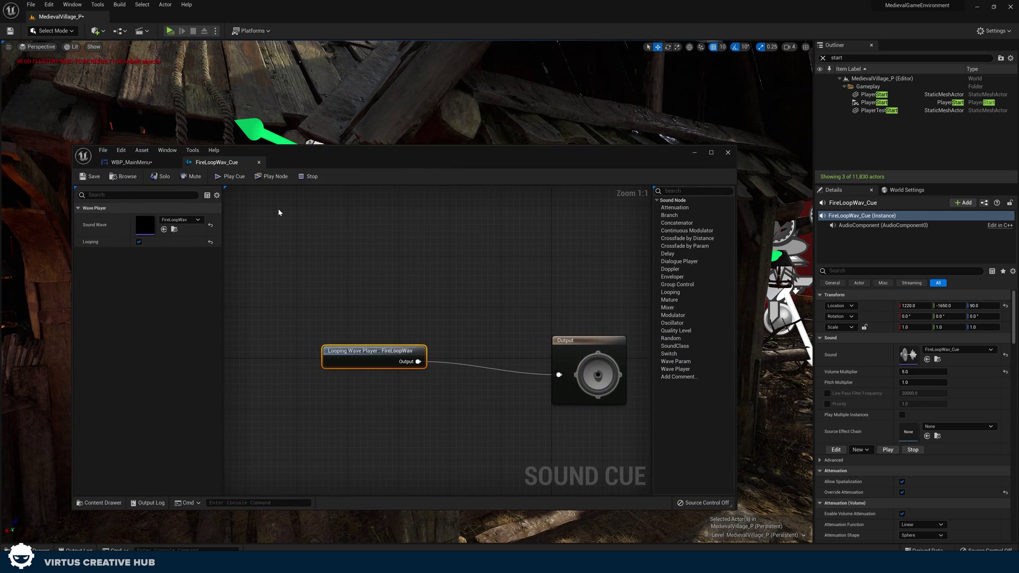